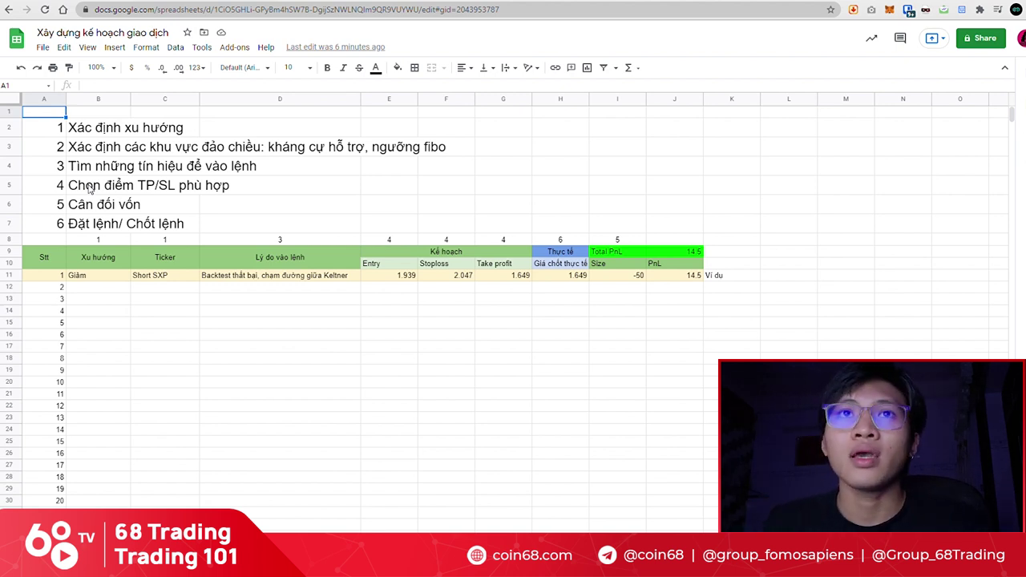
# Step: Examine the trading plan table's numbered columns, from trend, ticker and entry reason to Entry, Stoploss and Take profit
pyautogui.moveTo(36, 241); pyautogui.dragTo(754, 300)
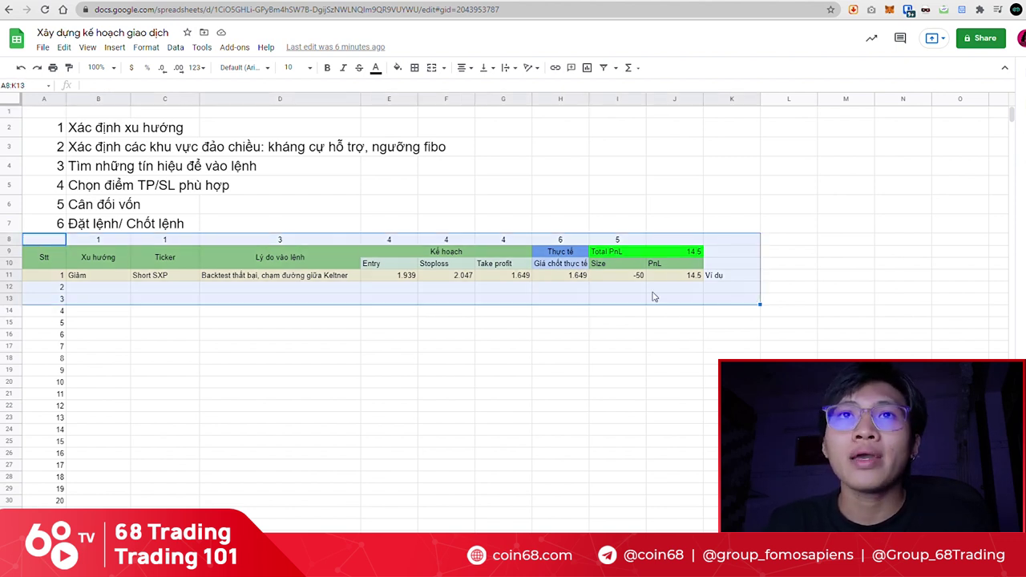
pyautogui.click(268, 313)
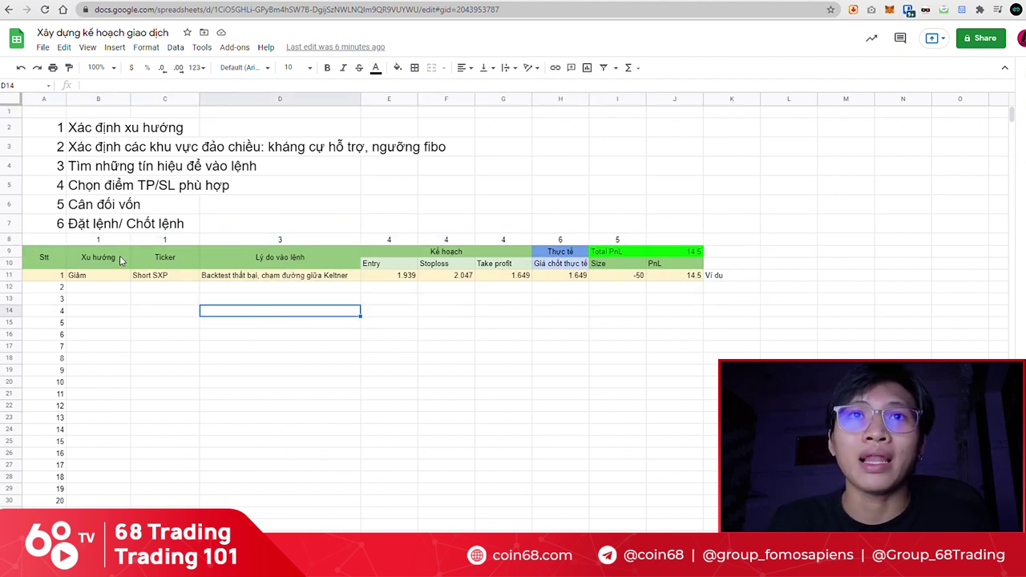
pyautogui.moveTo(100, 241); pyautogui.dragTo(162, 242)
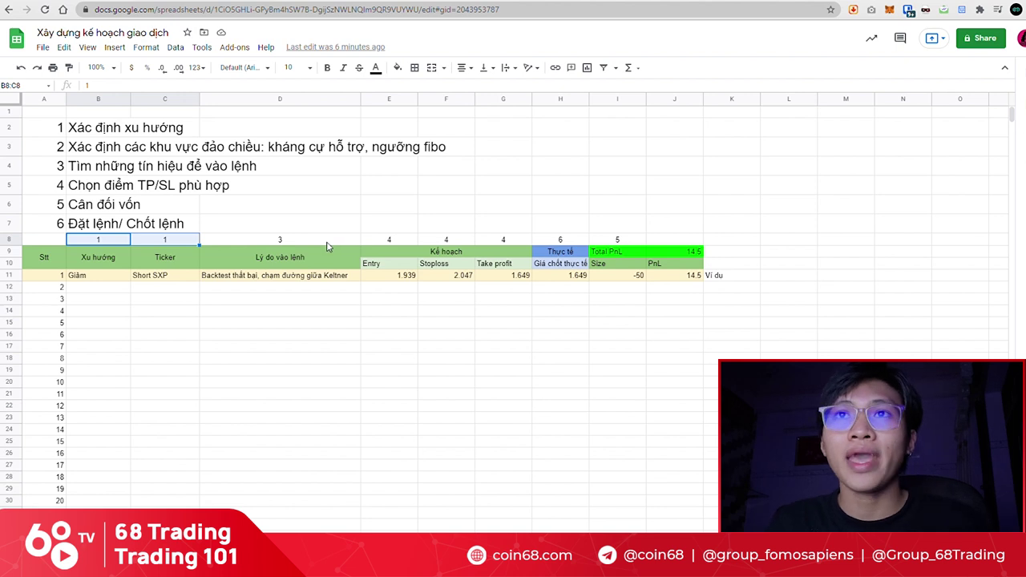
pyautogui.click(325, 244)
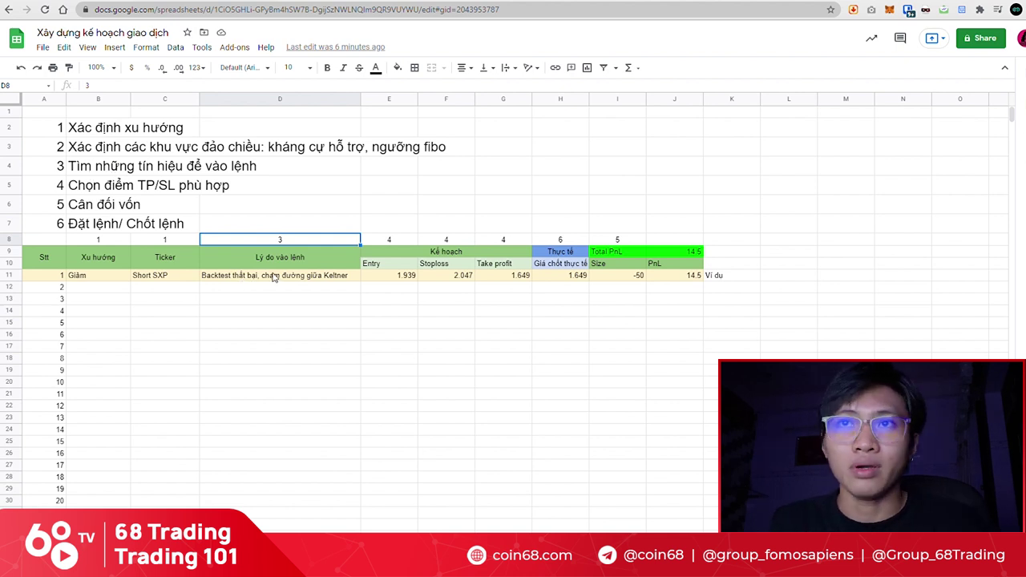
pyautogui.moveTo(397, 243); pyautogui.dragTo(497, 245)
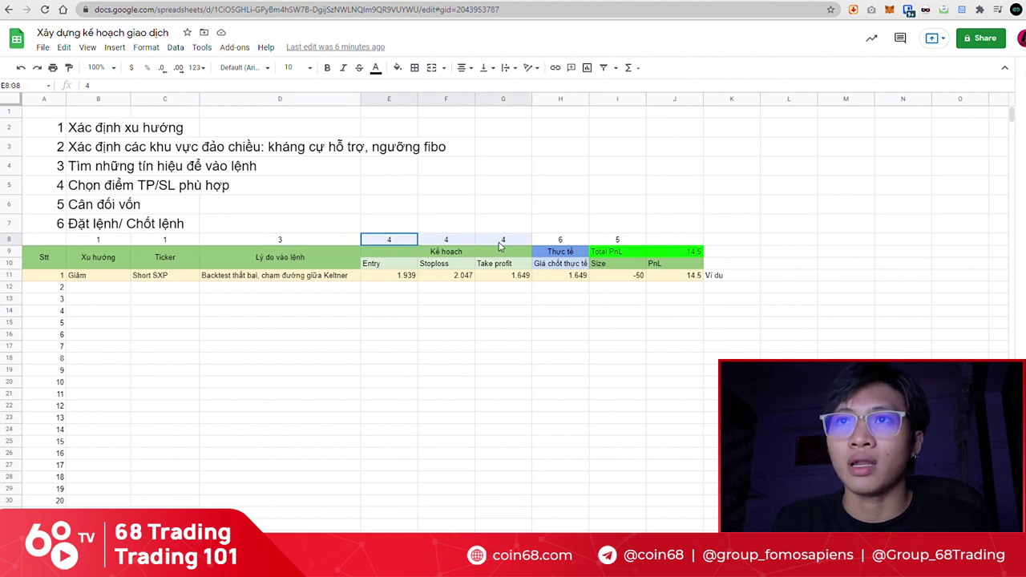
pyautogui.click(392, 271)
pyautogui.click(440, 268)
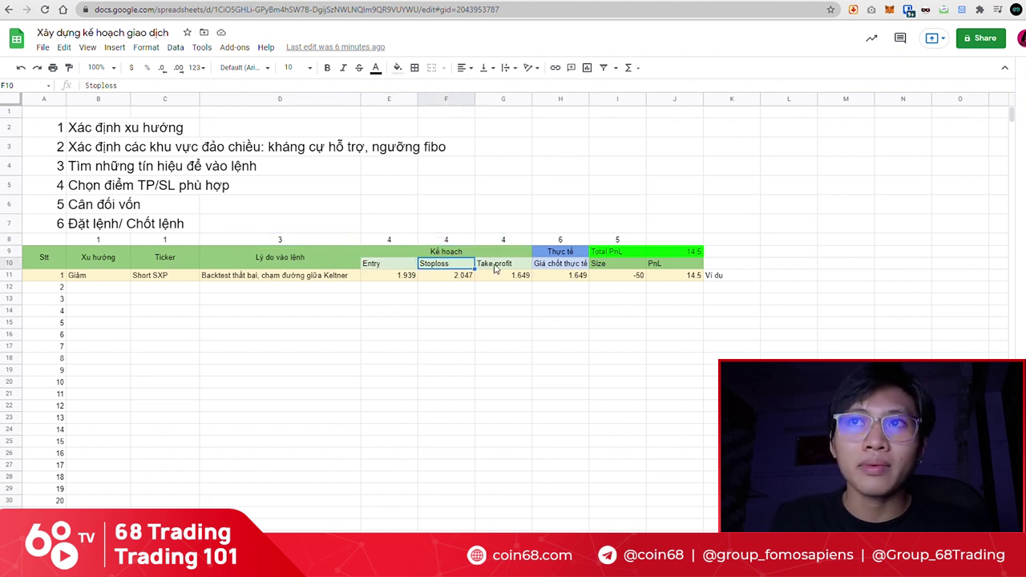
pyautogui.click(497, 267)
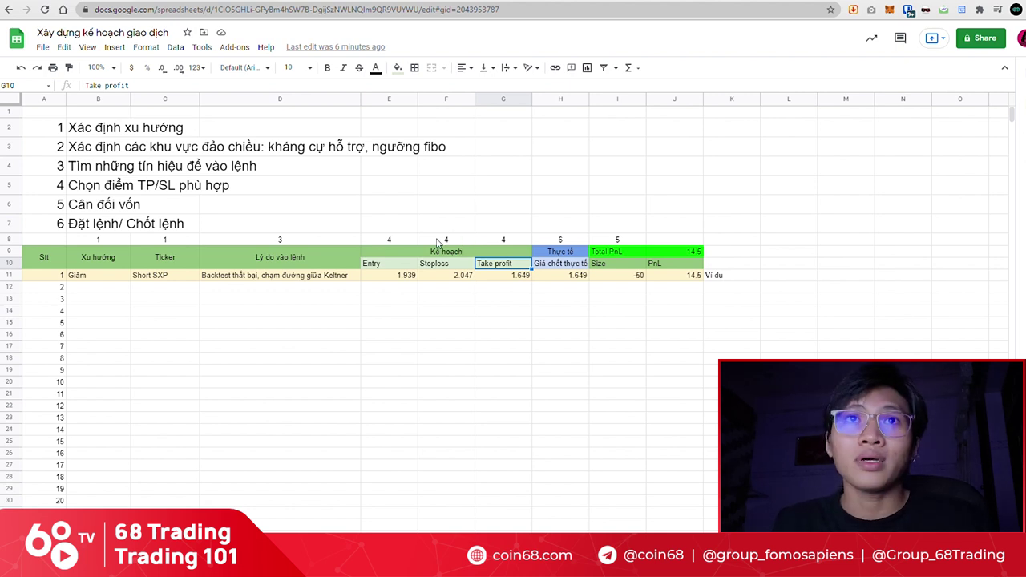
pyautogui.click(437, 268)
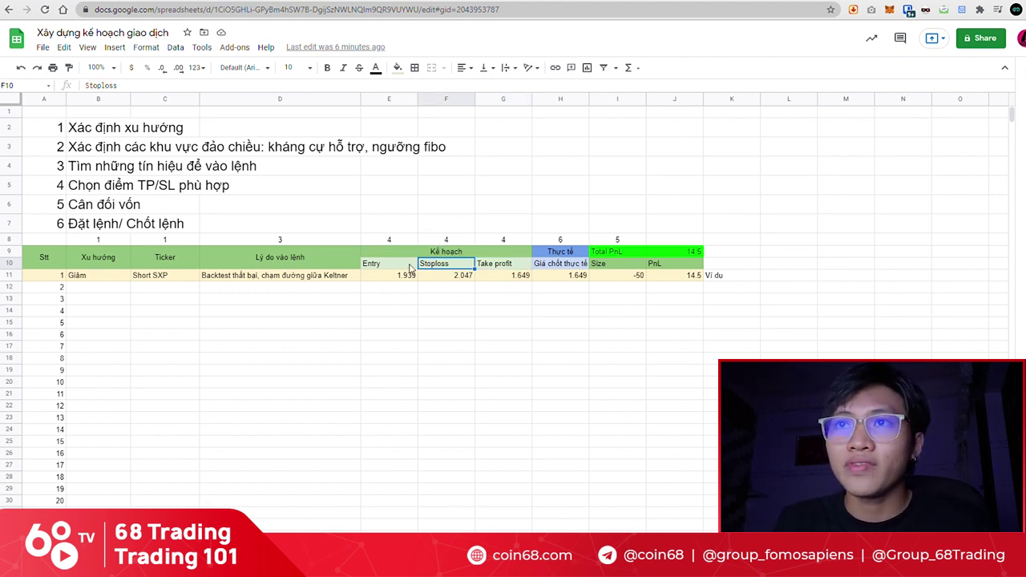
pyautogui.click(405, 266)
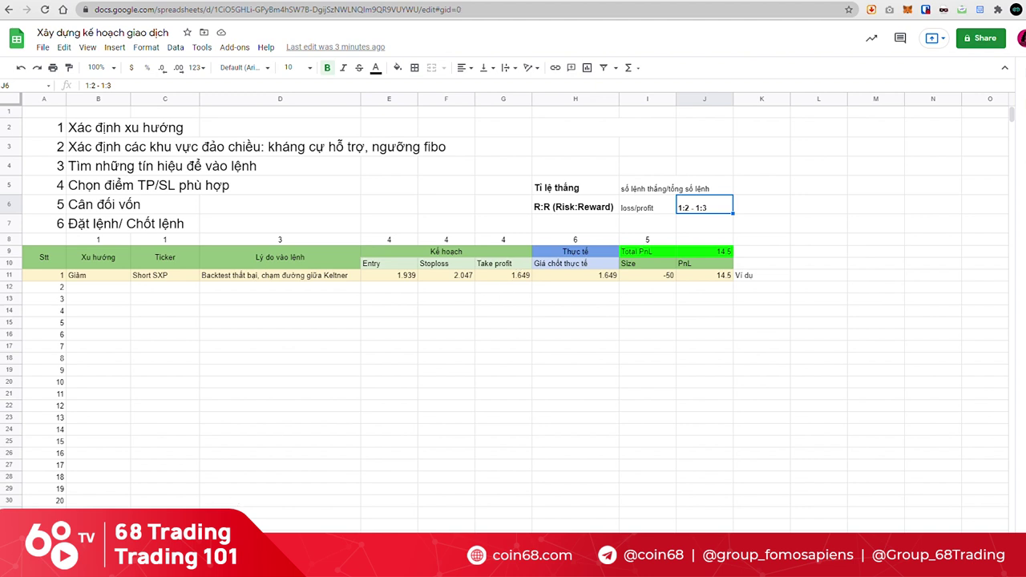
# Step: Open the capital loss sheet and examine the remaining capital and break-even gain for the 10% to 30% losses
pyautogui.click(204, 561)
pyautogui.moveTo(205, 137); pyautogui.dragTo(295, 141)
pyautogui.click(287, 143)
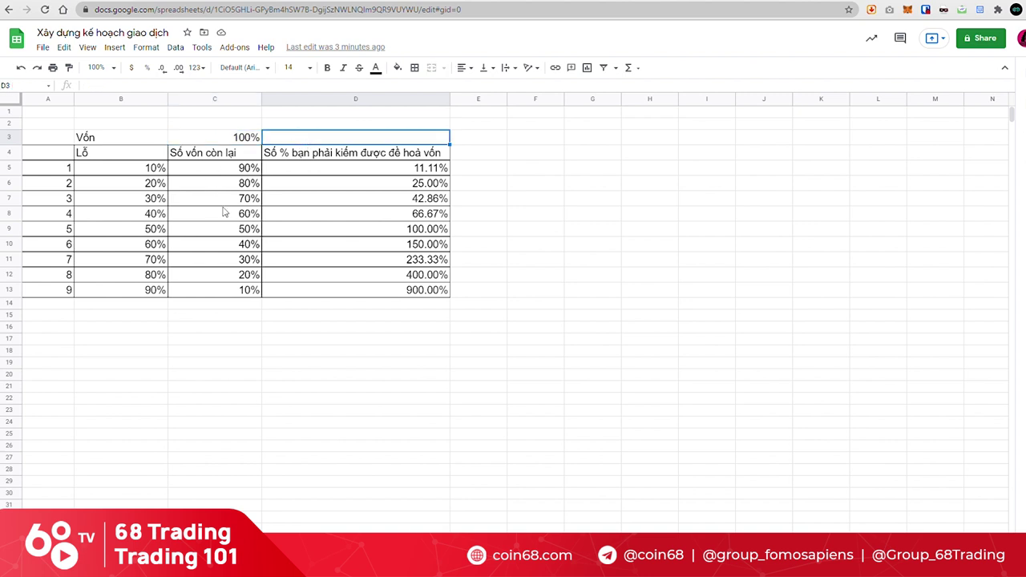
pyautogui.click(148, 170)
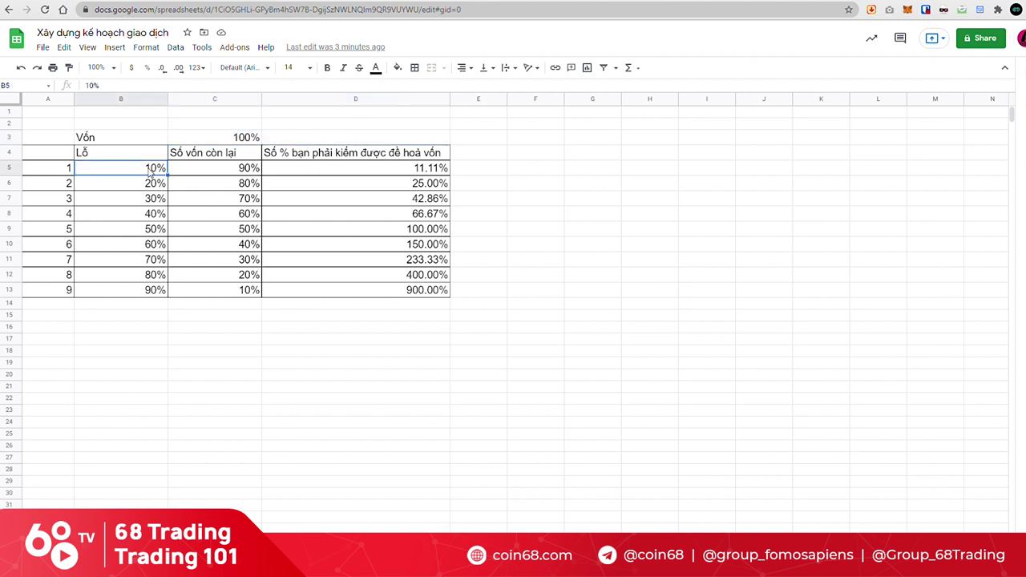
pyautogui.click(240, 170)
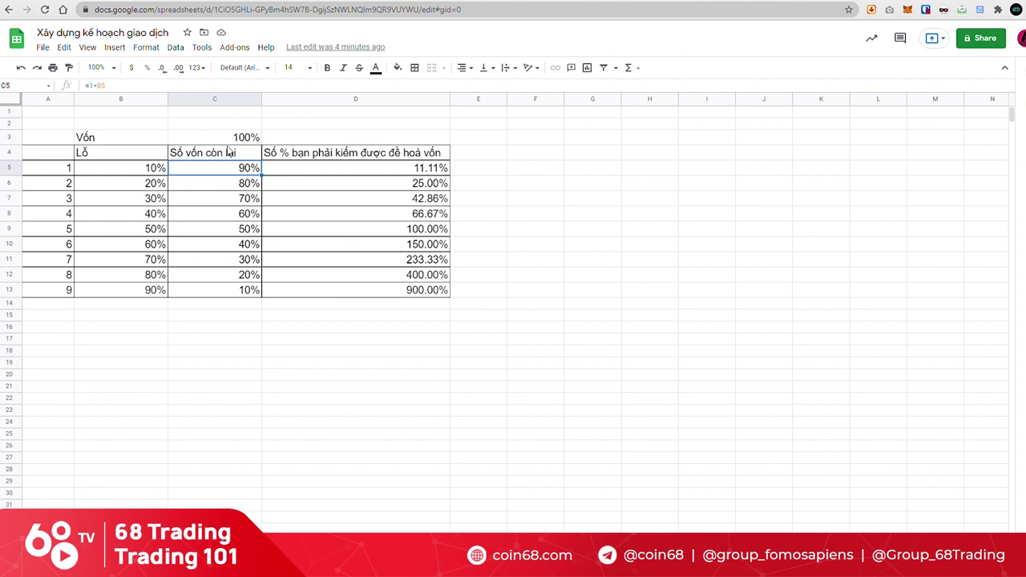
pyautogui.click(439, 172)
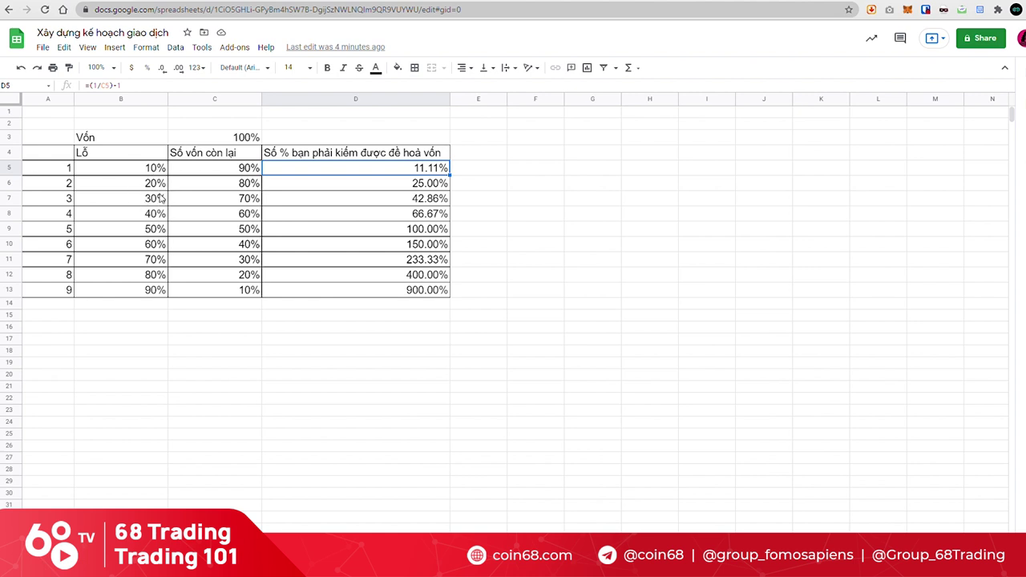
pyautogui.click(413, 186)
pyautogui.click(418, 200)
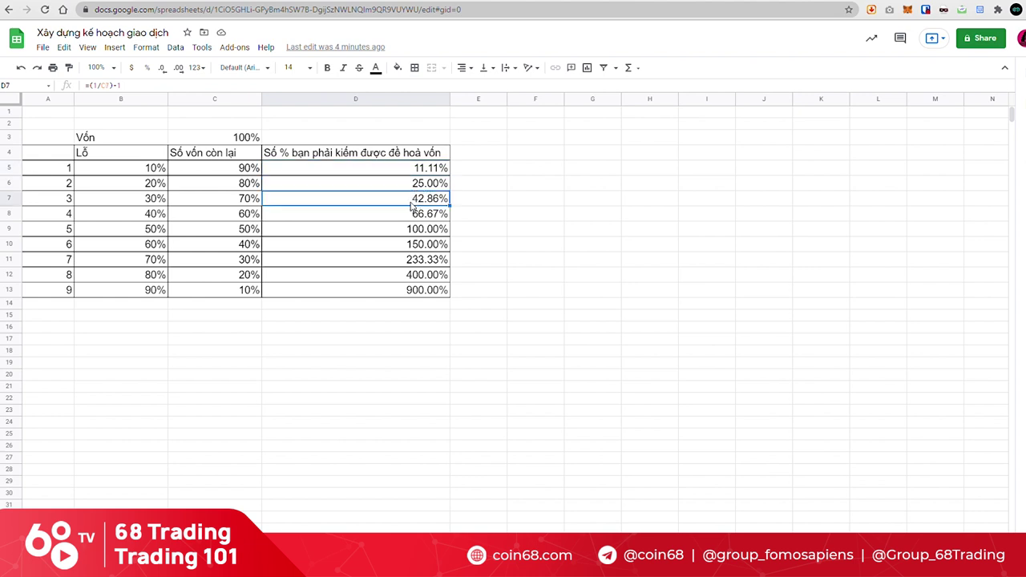
# Step: Fill the 10% to 30% loss rows, B5:D7, with light green and examine the 50% loss row
pyautogui.moveTo(138, 199); pyautogui.dragTo(421, 169)
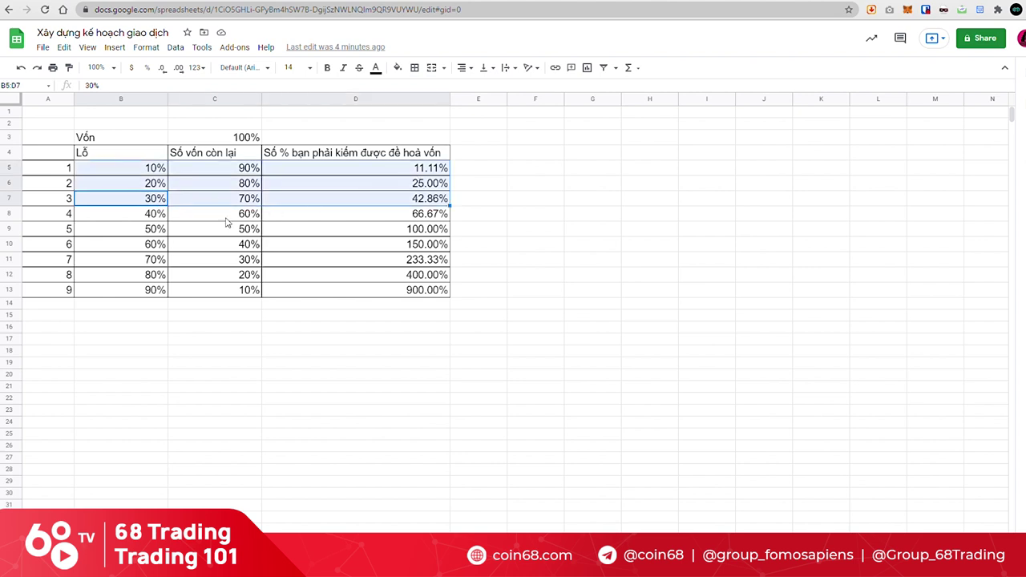
pyautogui.click(399, 68)
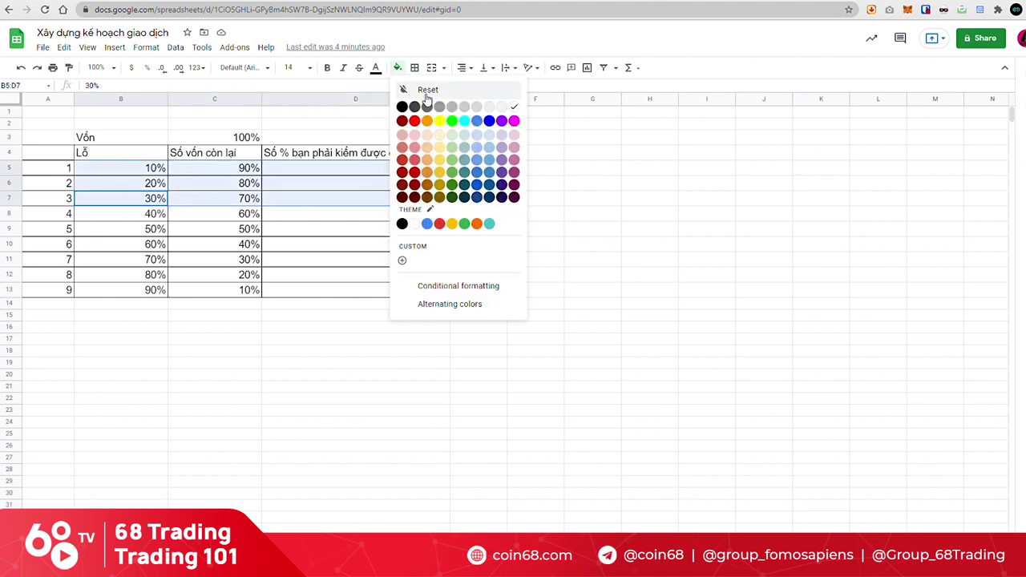
pyautogui.click(453, 133)
pyautogui.click(346, 204)
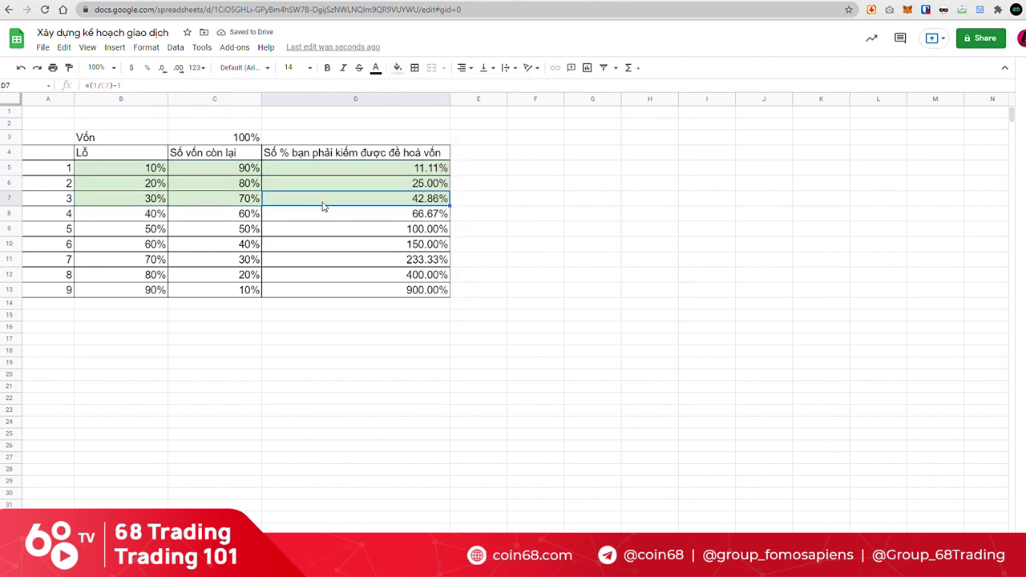
pyautogui.click(149, 233)
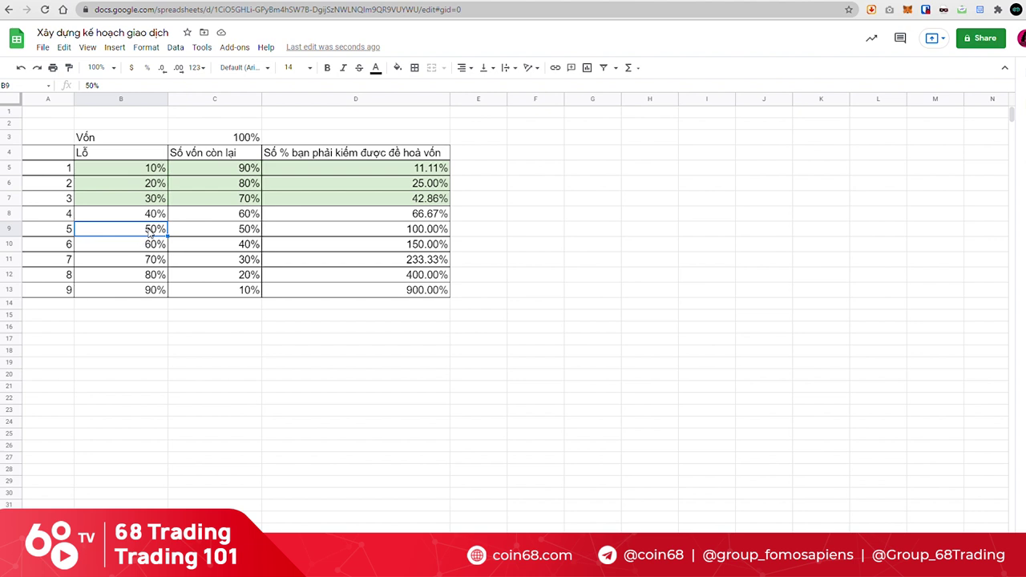
pyautogui.click(289, 234)
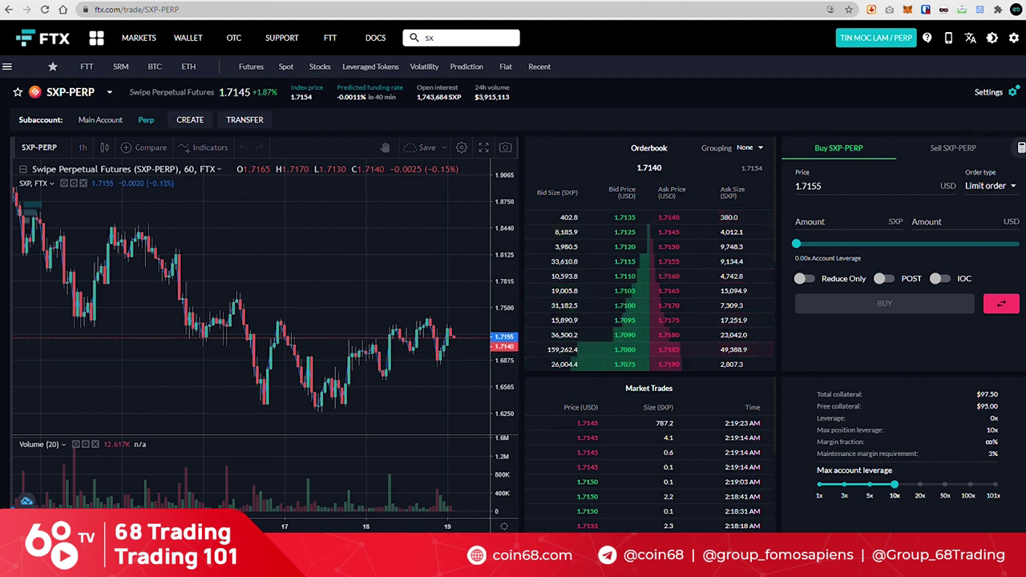
# Step: On FTX, switch the SXP-PERP order to the take-profit and stop-loss form, with type Limit and the plan's entry price of 1.939 USD
pyautogui.click(1021, 148)
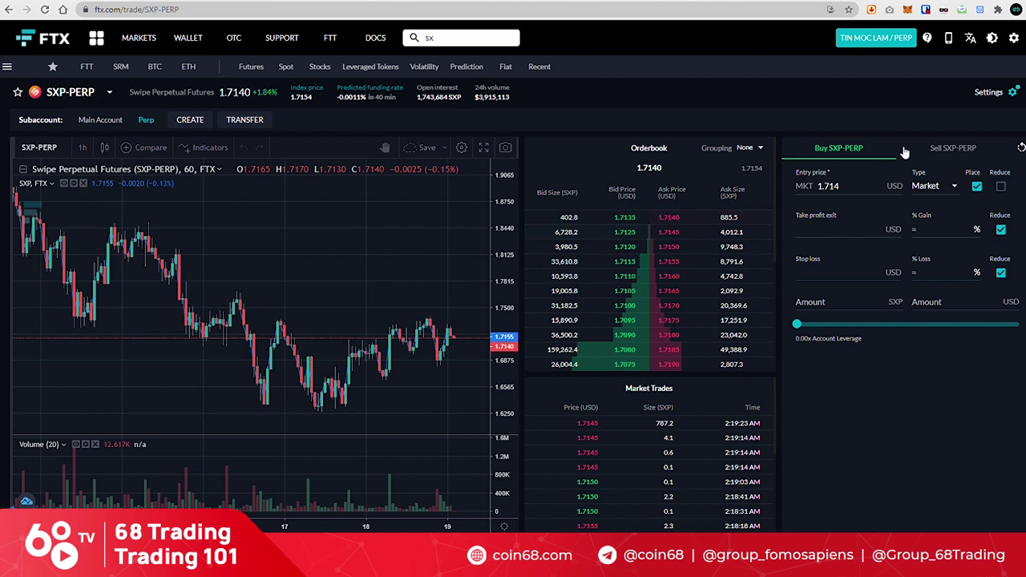
pyautogui.click(936, 187)
pyautogui.click(933, 205)
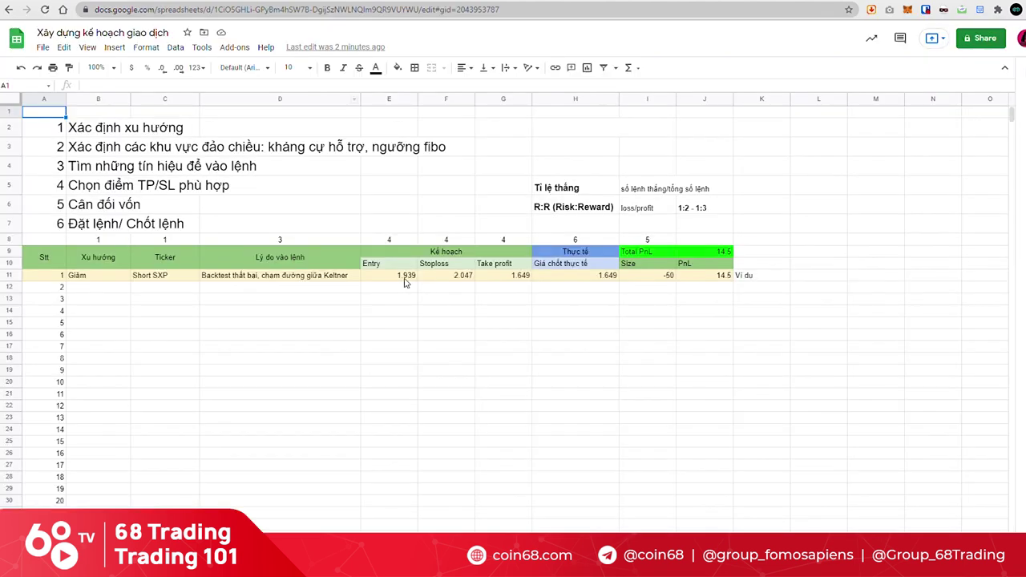
pyautogui.click(407, 280)
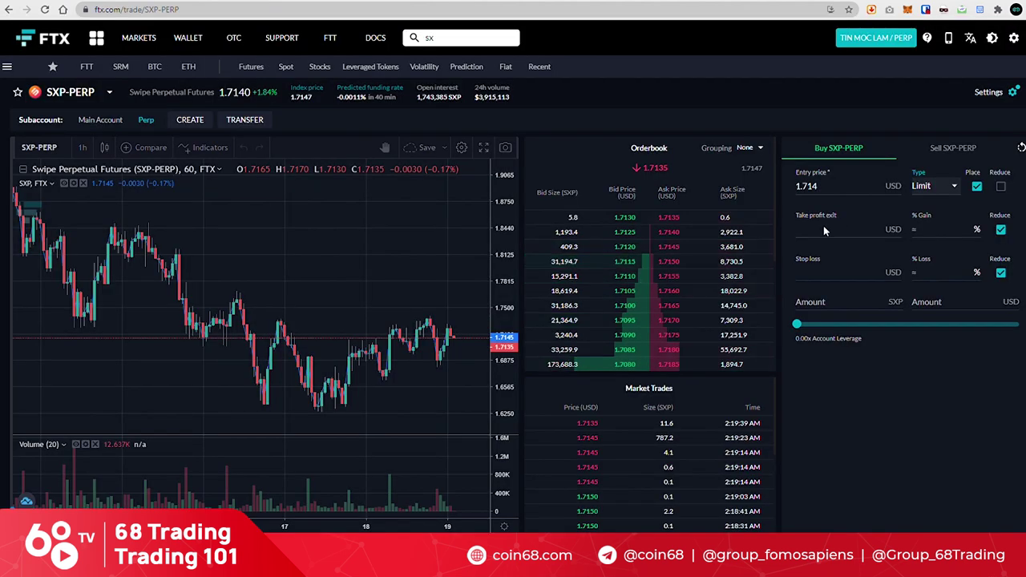
pyautogui.doubleClick(805, 186)
pyautogui.write('1.939')
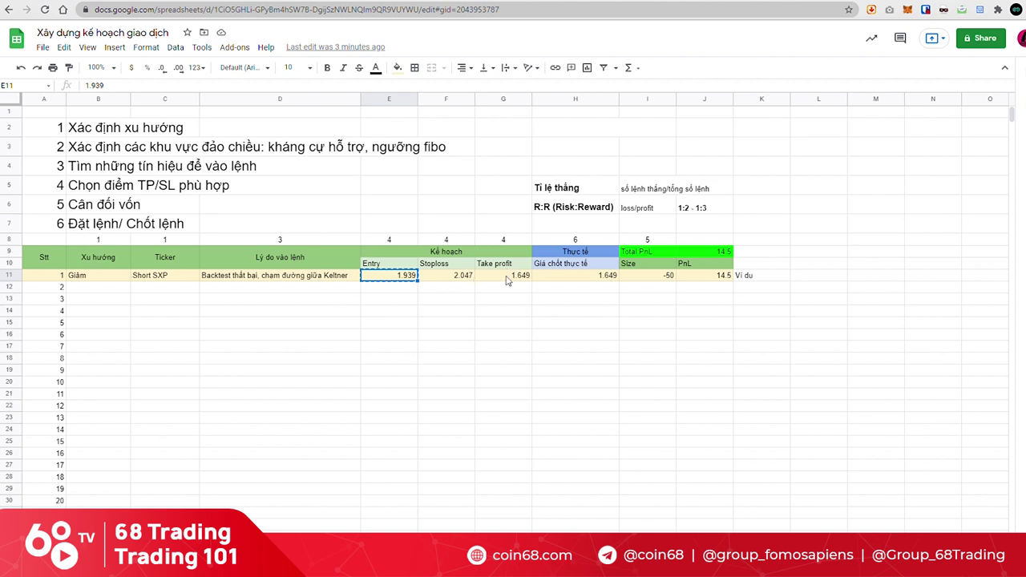
# Step: Copy the plan's exit values into the SXP-PERP order: take profit 1.649 USD and stop loss 2.047 USD
pyautogui.click(506, 277)
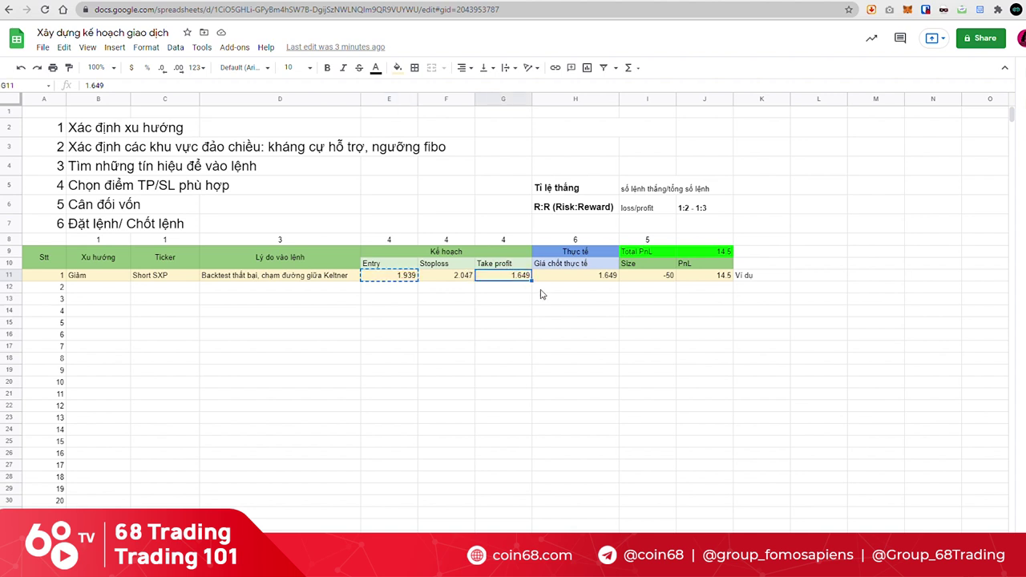
pyautogui.hotkey('ctrl', 'c')
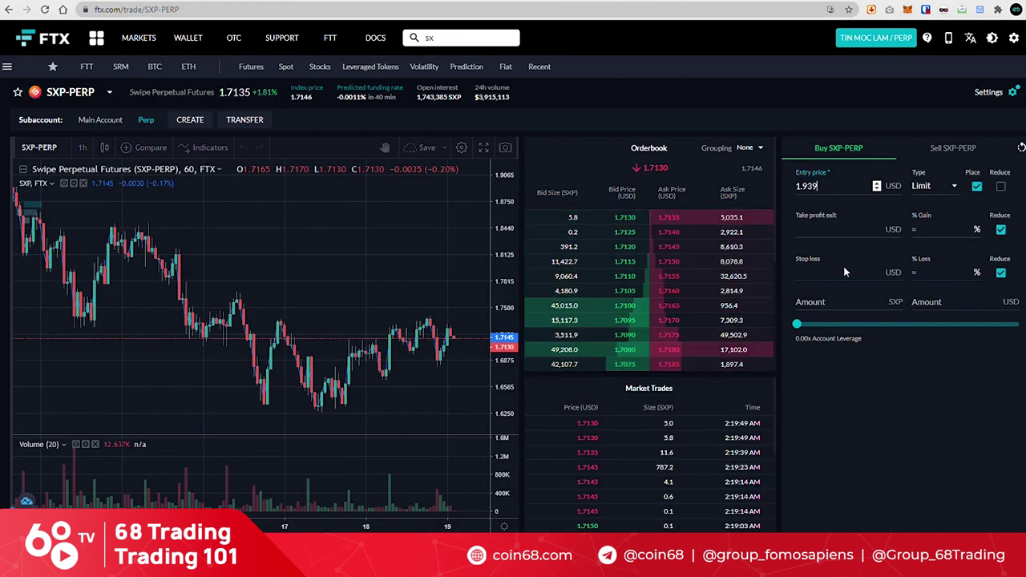
pyautogui.hotkey('ctrl', 'v')
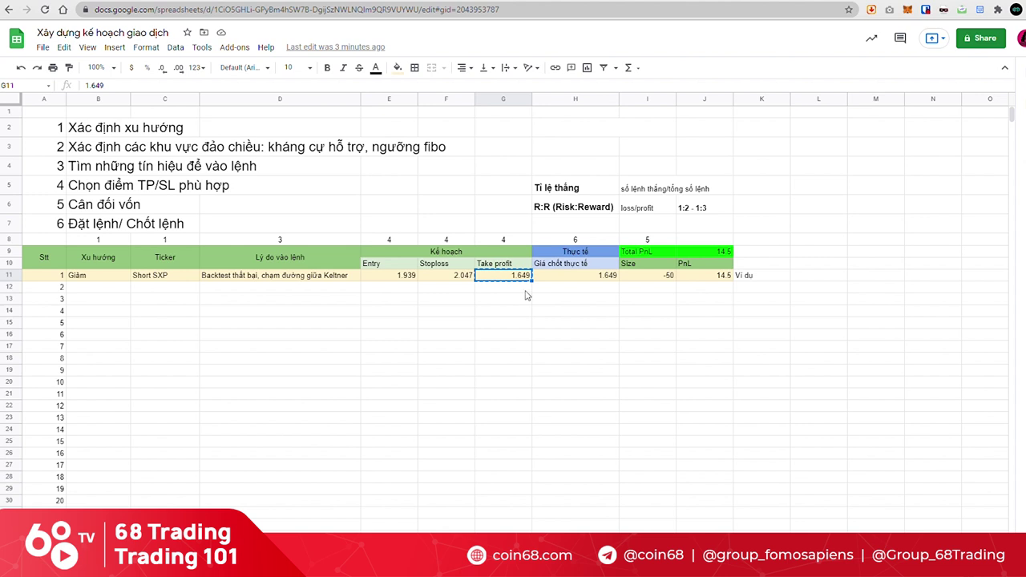
pyautogui.click(446, 278)
pyautogui.hotkey('ctrl', 'c')
pyautogui.hotkey('ctrl', 'v')
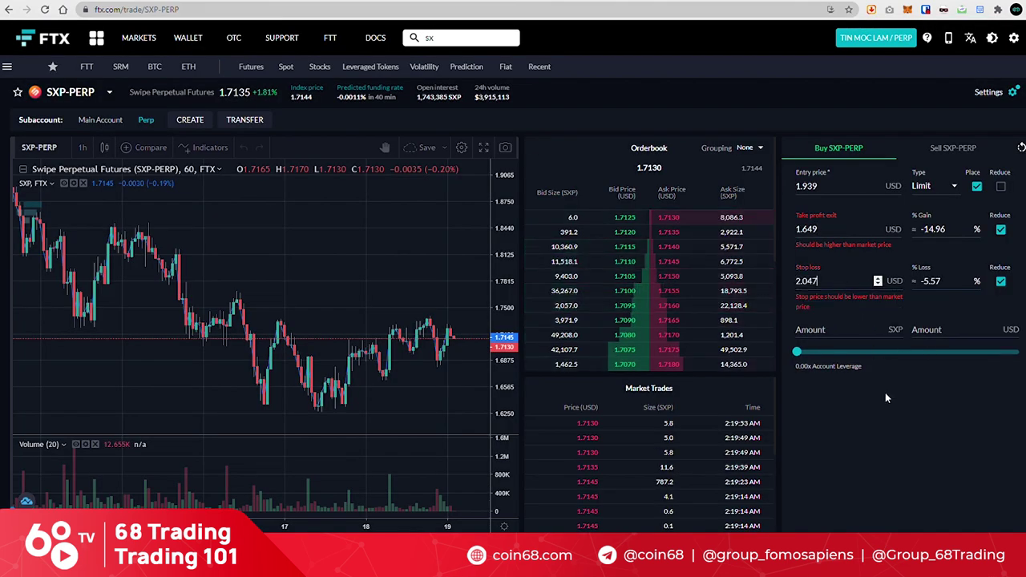
# Step: Change the order to Sell SXP-PERP and set its amount to 100 SXP
pyautogui.click(858, 343)
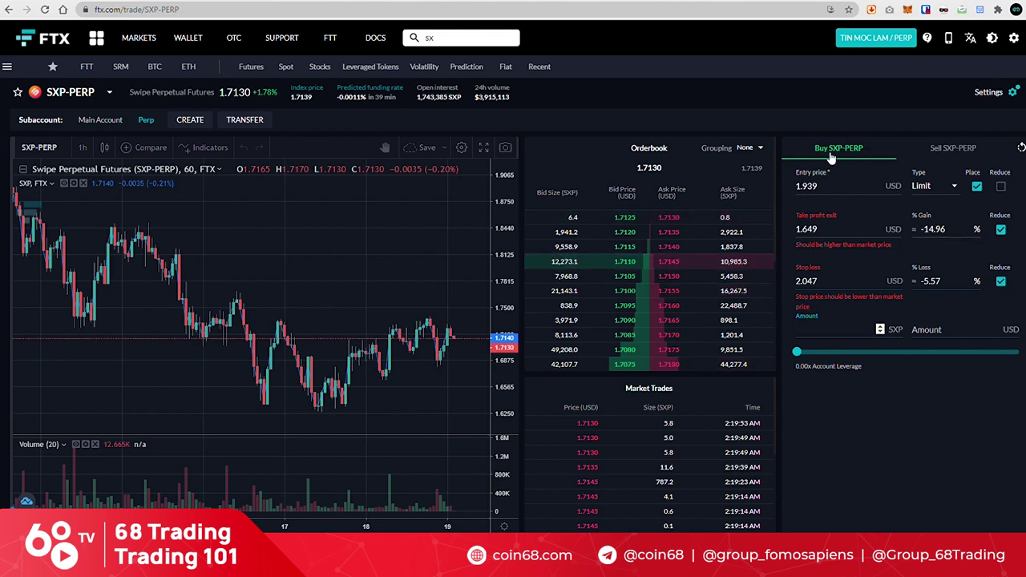
pyautogui.click(955, 152)
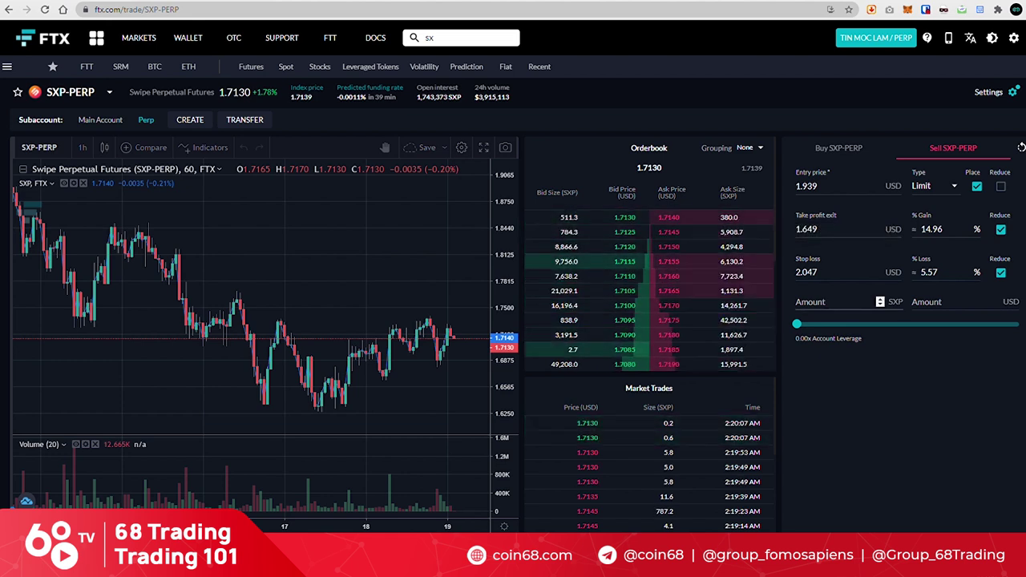
pyautogui.click(815, 293)
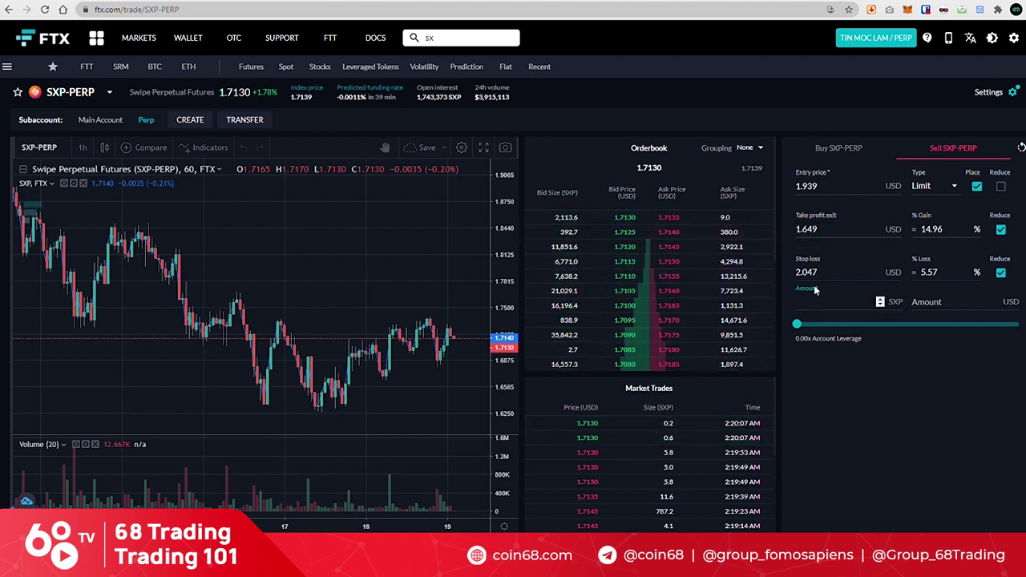
pyautogui.write('100')
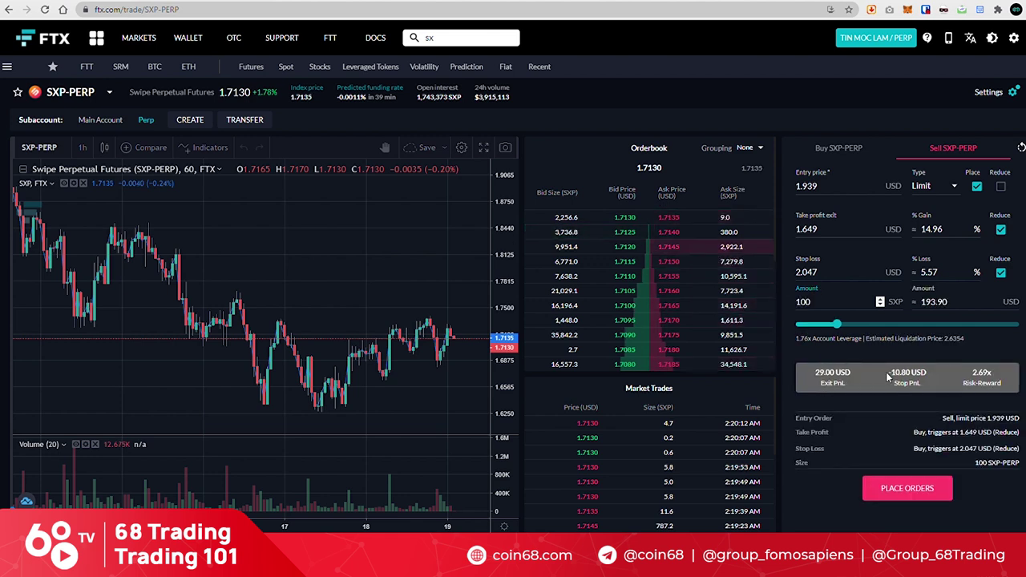
# Step: Examine the sell order's estimated Stop PnL, Exit PnL and Risk-Reward for the entered amount
pyautogui.hotkey('ctrl', 'a')
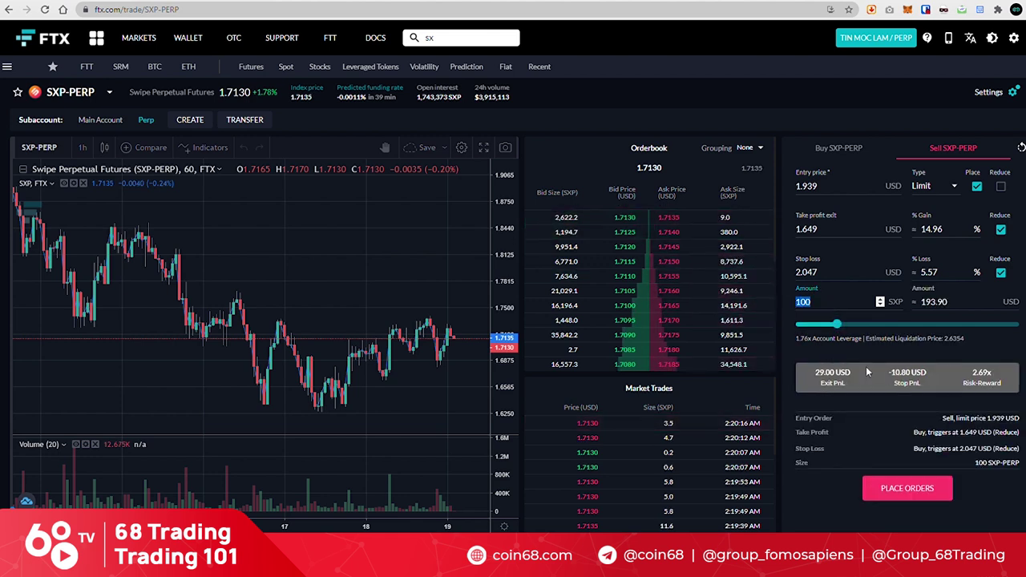
pyautogui.moveTo(888, 372); pyautogui.dragTo(909, 373)
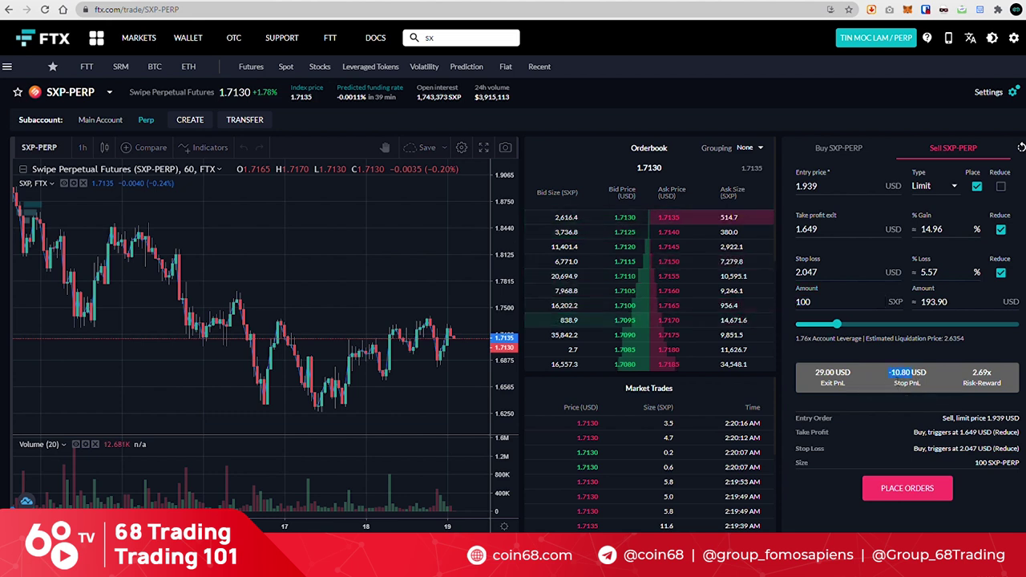
pyautogui.click(824, 383)
pyautogui.moveTo(815, 373); pyautogui.dragTo(851, 374)
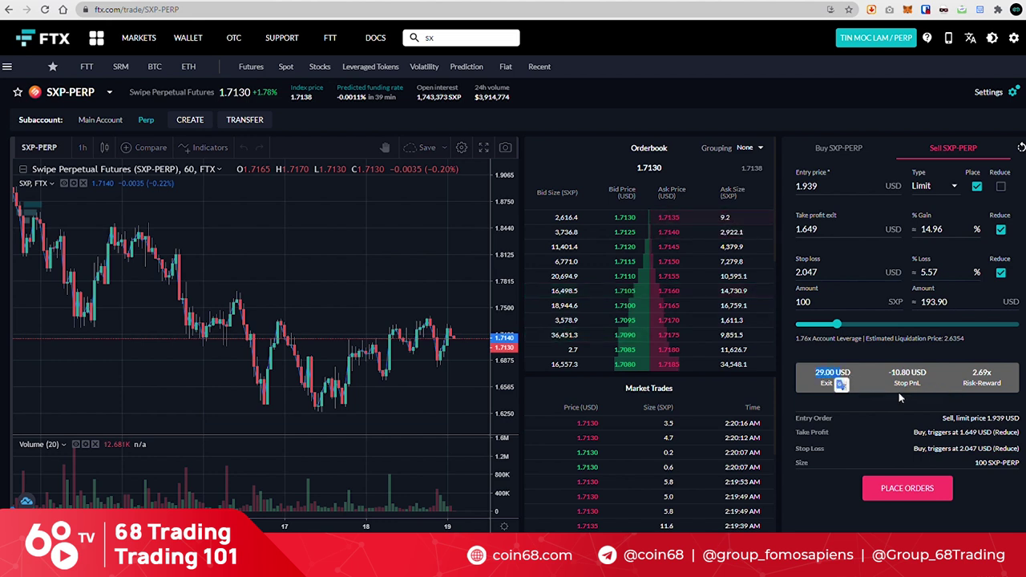
pyautogui.moveTo(972, 373); pyautogui.dragTo(994, 376)
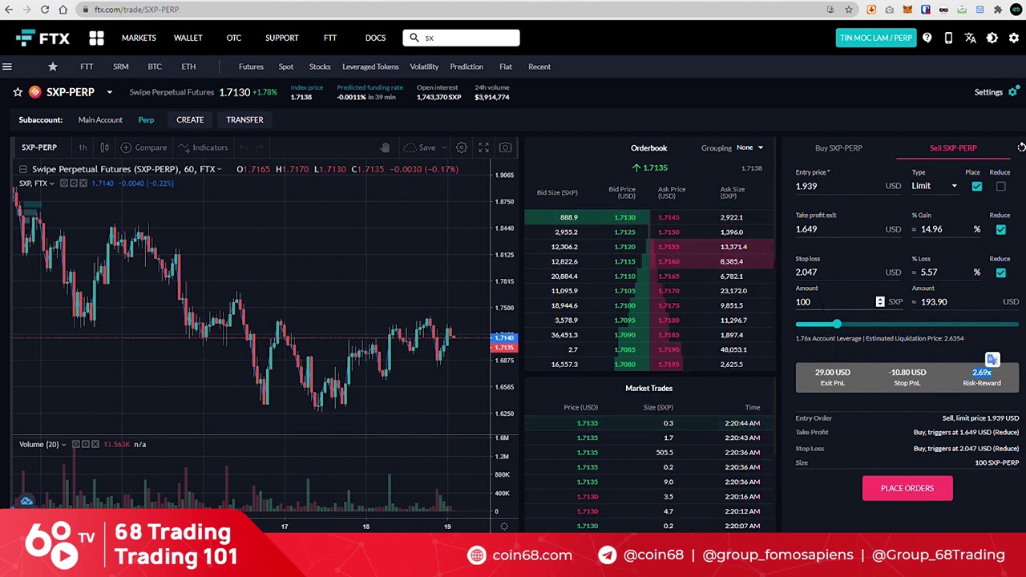
# Step: Set the sell order's amount to 50 SXP and check its estimated Stop PnL, Exit PnL and Risk-Reward
pyautogui.click(834, 303)
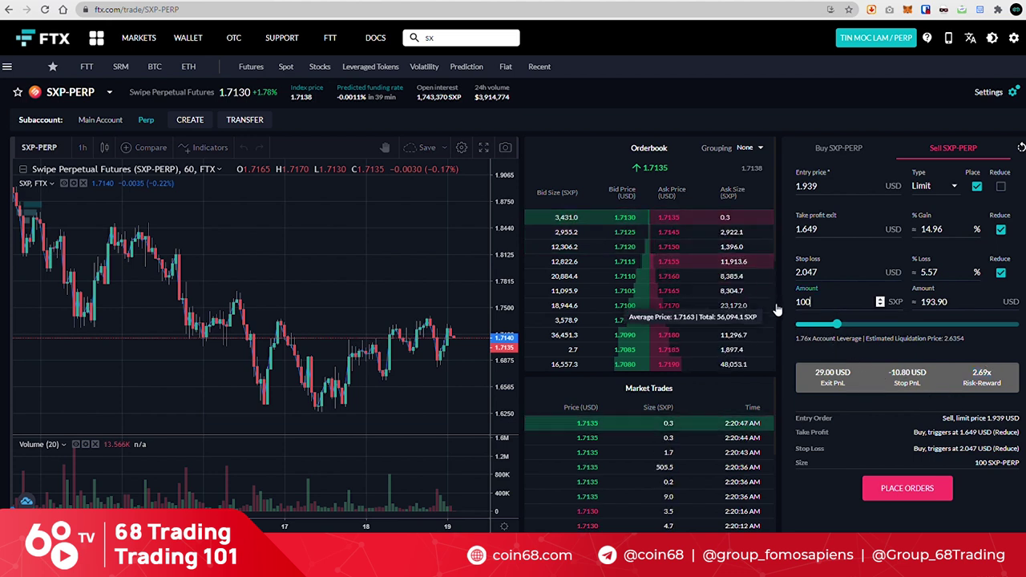
pyautogui.press('BackSpace')
pyautogui.press('BackSpace')
pyautogui.press('BackSpace')
pyautogui.write('50')
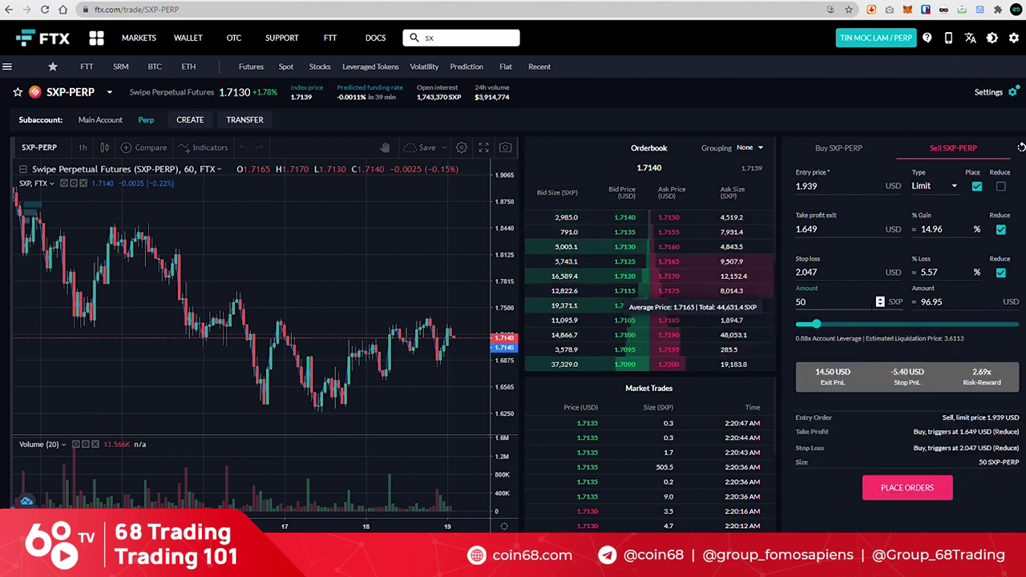
pyautogui.moveTo(917, 383)
pyautogui.mouseDown()
pyautogui.moveTo(890, 371)
pyautogui.moveTo(926, 374)
pyautogui.mouseUp()
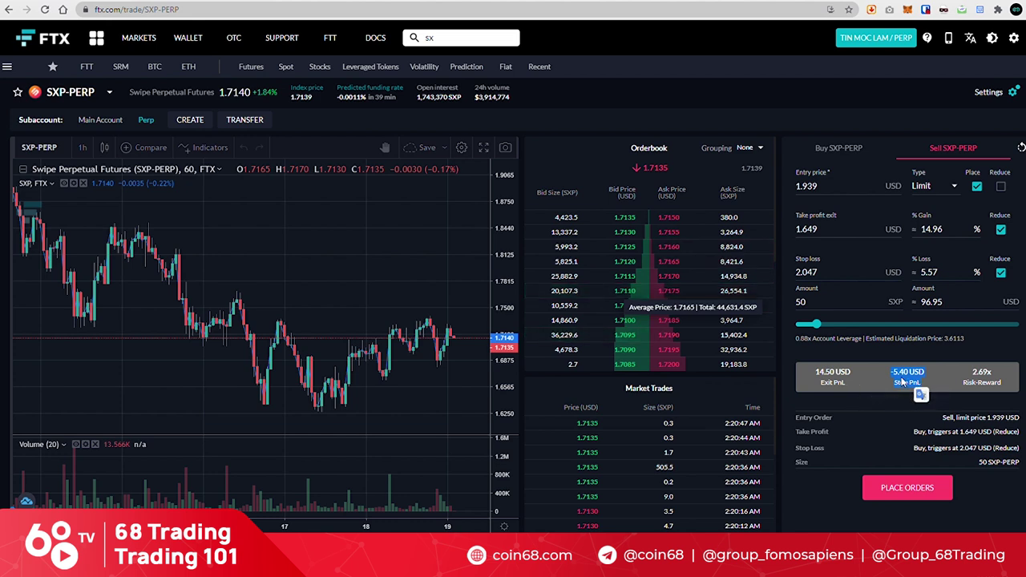
pyautogui.moveTo(814, 372); pyautogui.dragTo(852, 385)
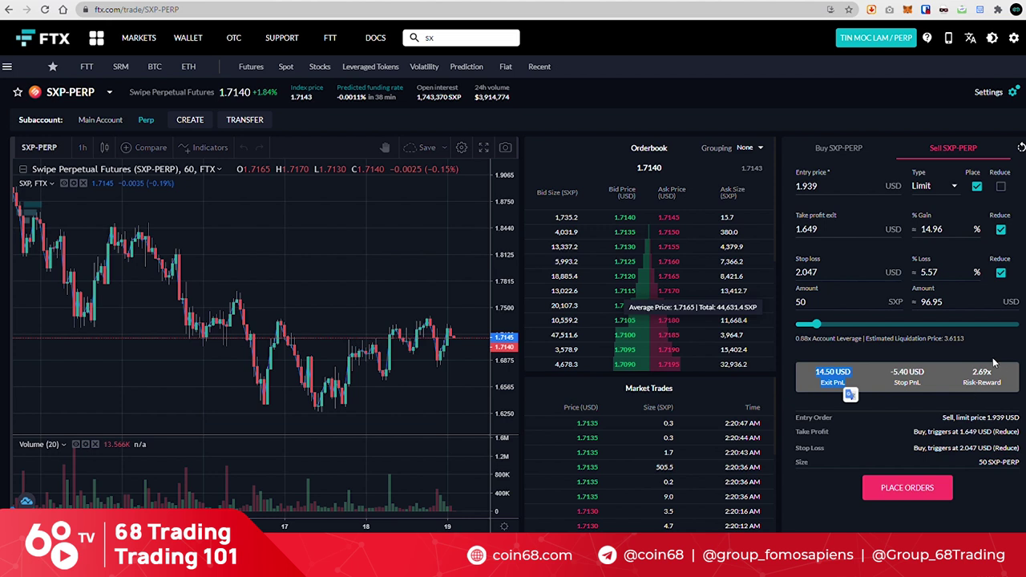
pyautogui.click(998, 406)
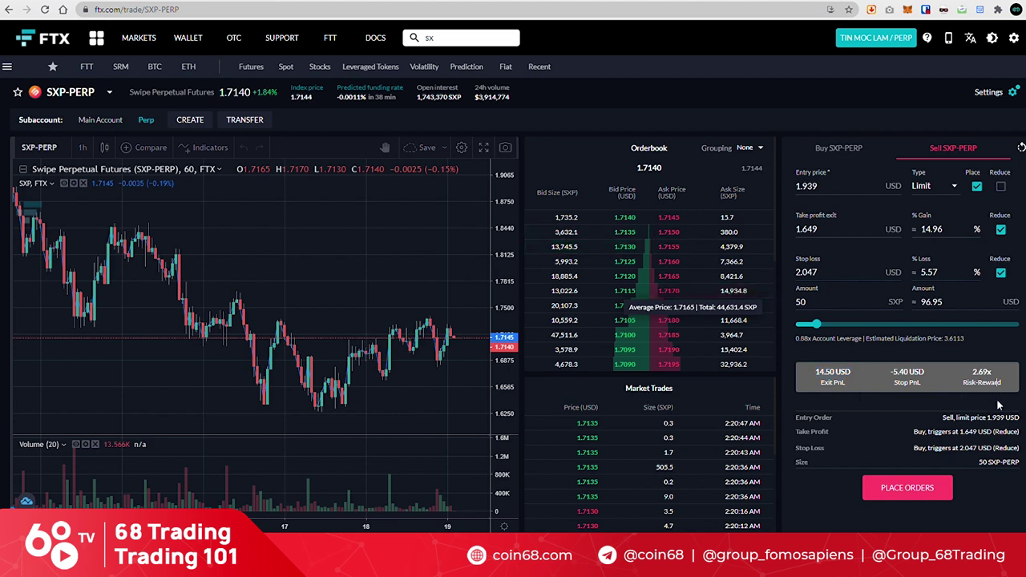
# Step: Try to place the SXP-PERP sell order with its take profit and stop loss
pyautogui.click(937, 501)
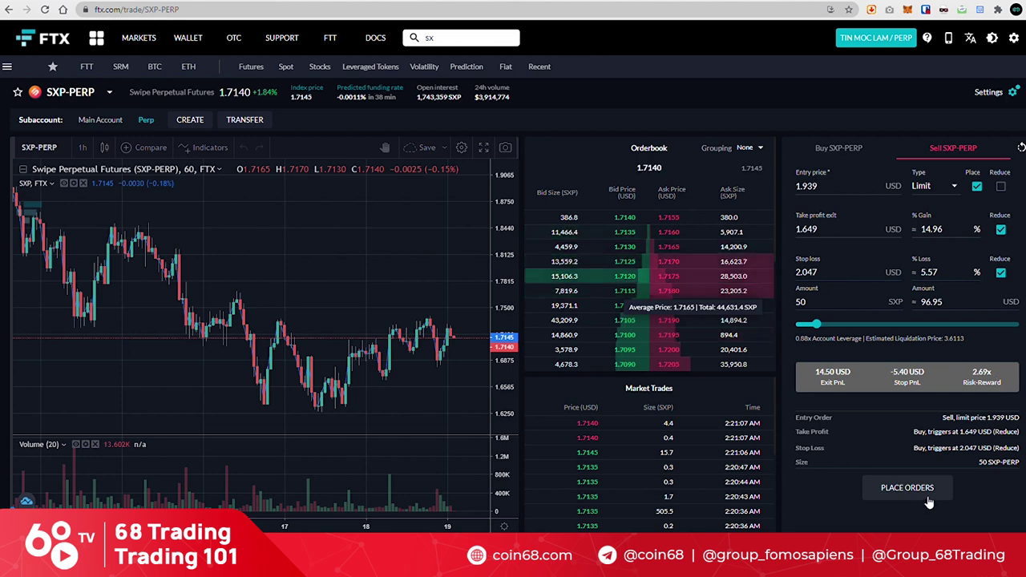
pyautogui.click(882, 487)
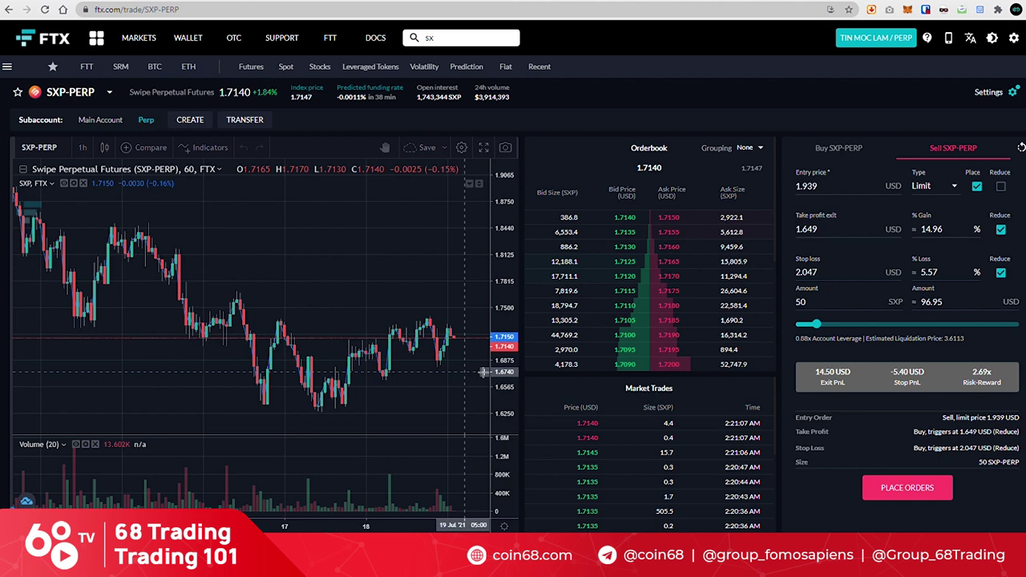
pyautogui.scroll(-4, 458, 392)
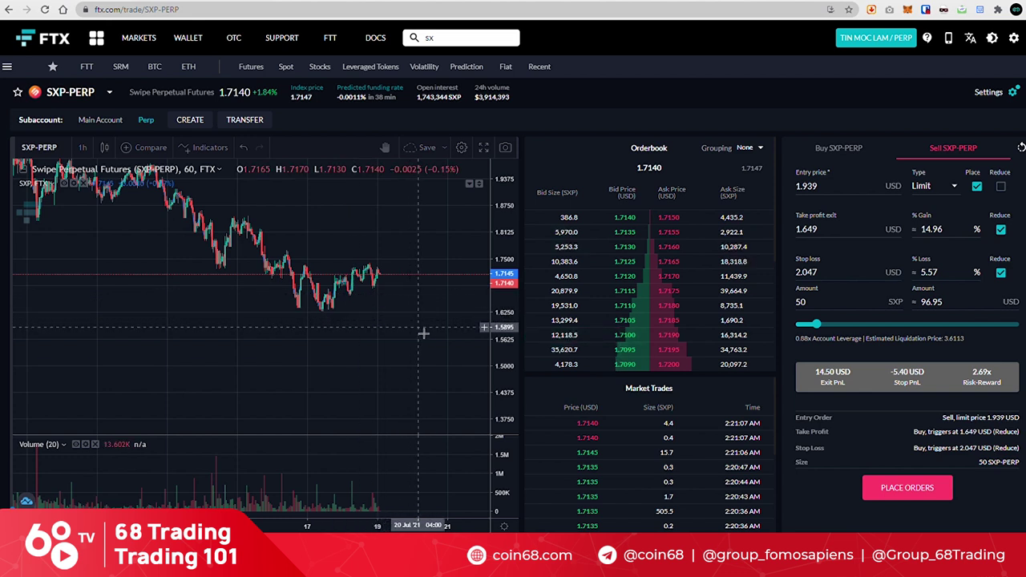
# Step: Switch to the trading-plan Google Sheet and review the Short SXP row's entry reason and PnL
pyautogui.hotkey('ctrl', 'Tab')
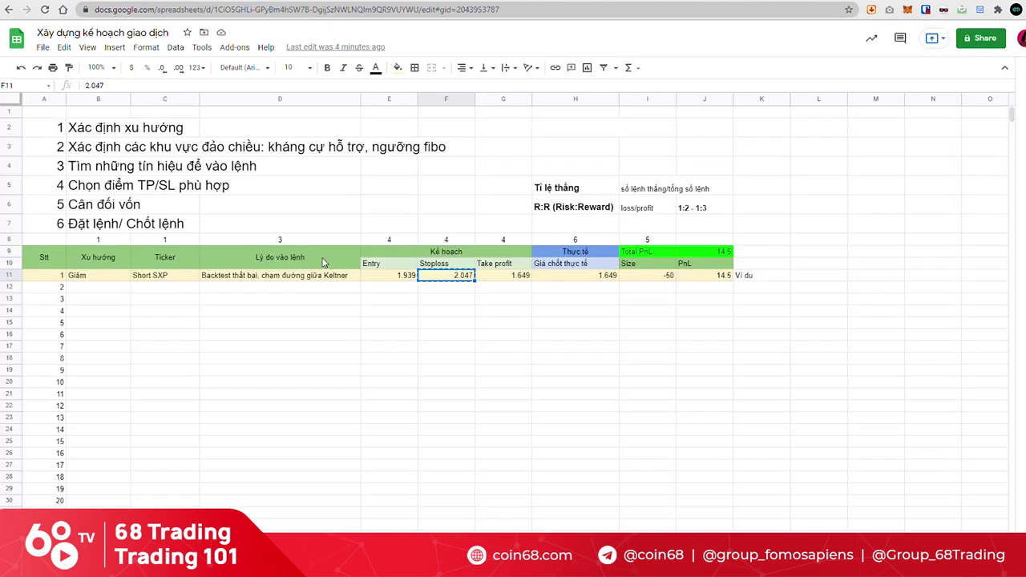
pyautogui.click(471, 360)
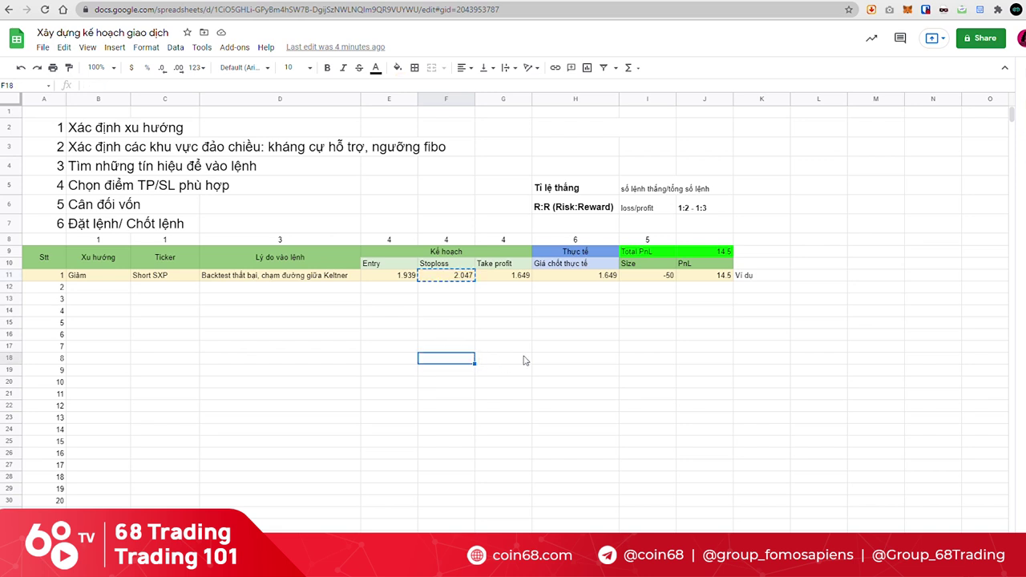
pyautogui.click(290, 279)
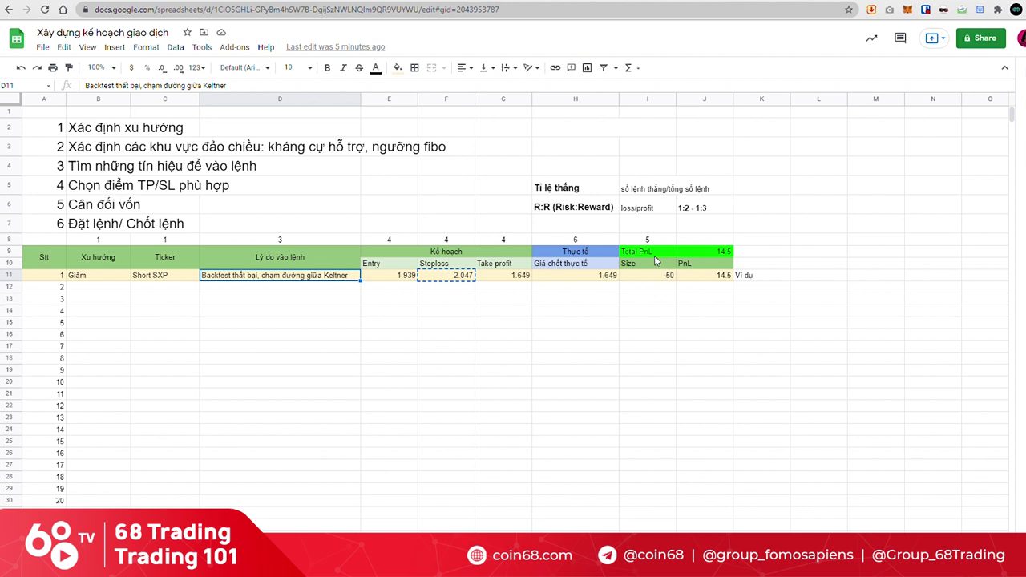
pyautogui.click(724, 281)
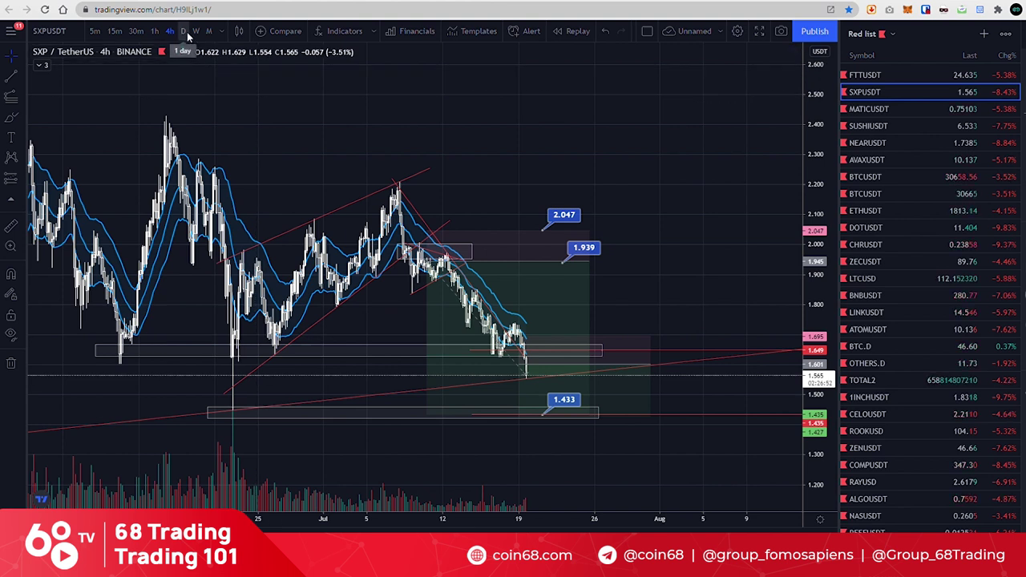
# Step: Show the SXPUSDT chart in TradingView on the daily timeframe and examine the trend against the channel bands and planned price levels
pyautogui.click(183, 31)
pyautogui.scroll(5, 432, 173)
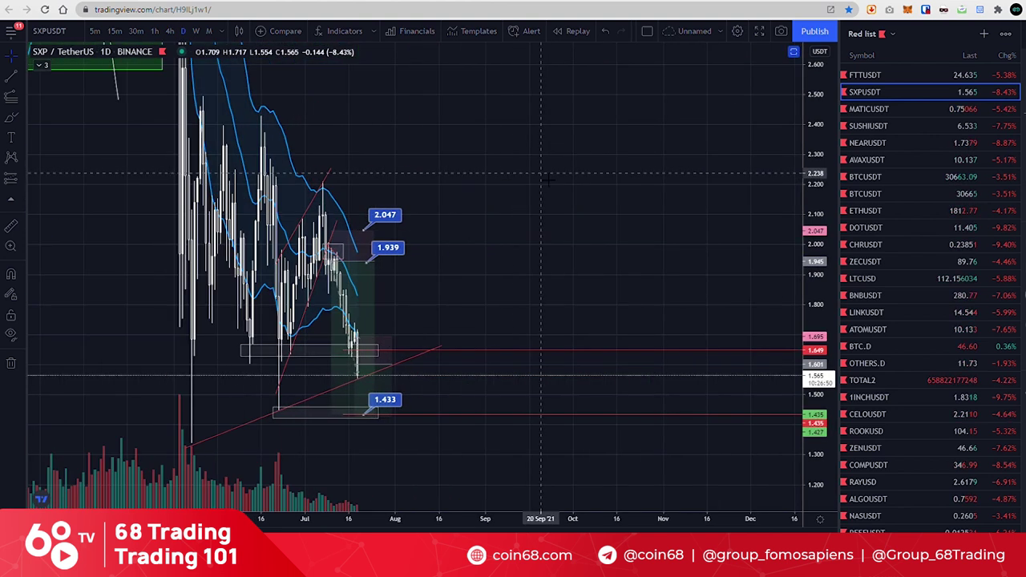
pyautogui.scroll(-5, 682, 169)
pyautogui.moveTo(682, 169); pyautogui.dragTo(679, 206)
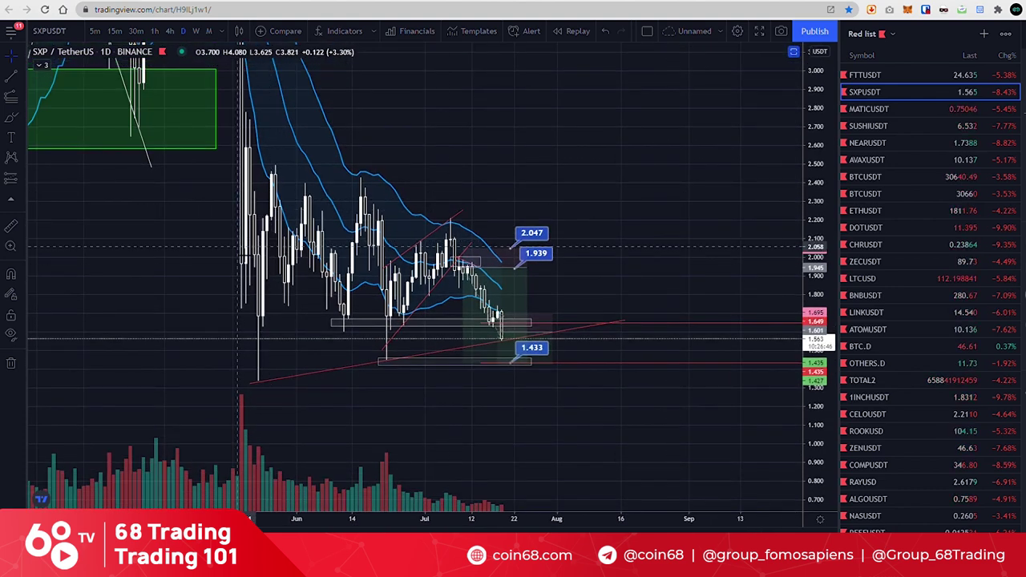
pyautogui.moveTo(501, 289)
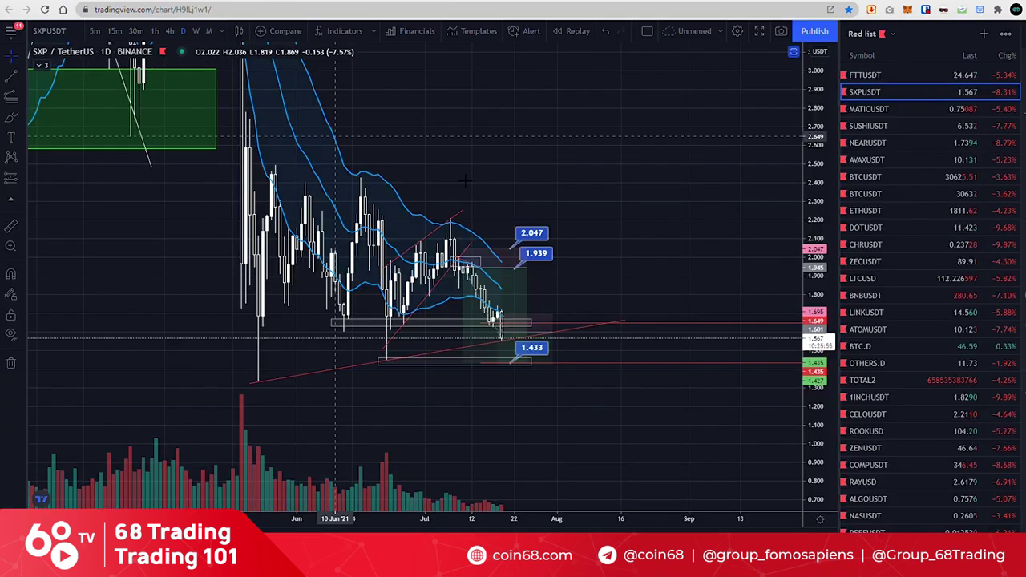
pyautogui.scroll(3, 421, 193)
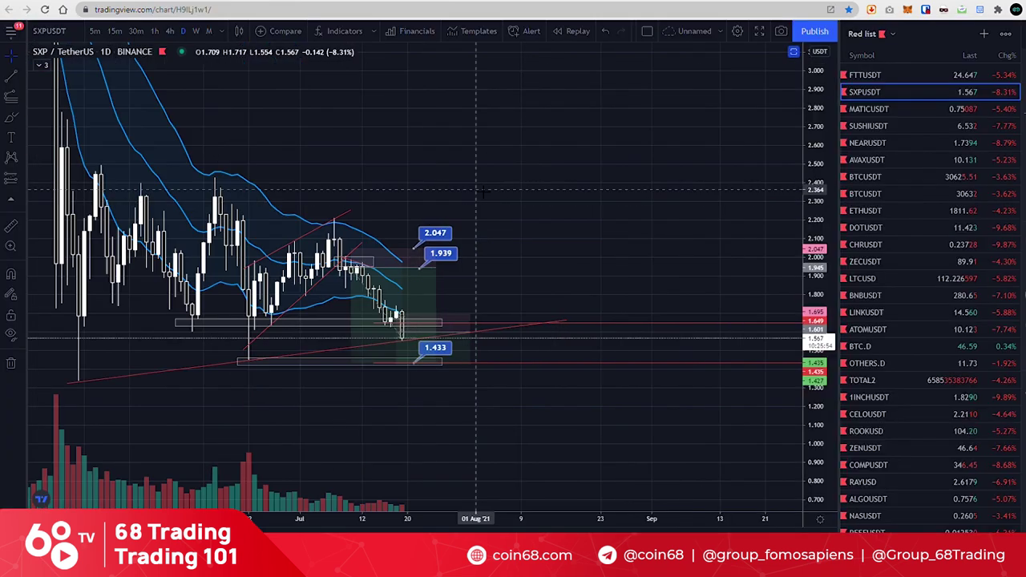
pyautogui.click(399, 257)
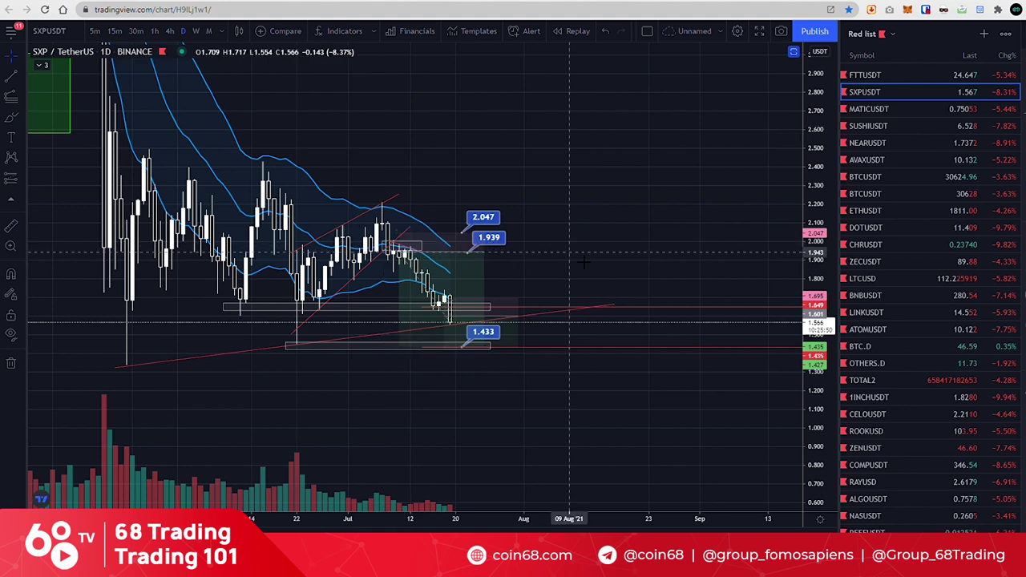
pyautogui.moveTo(582, 253); pyautogui.dragTo(633, 255)
pyautogui.scroll(2, 668, 268)
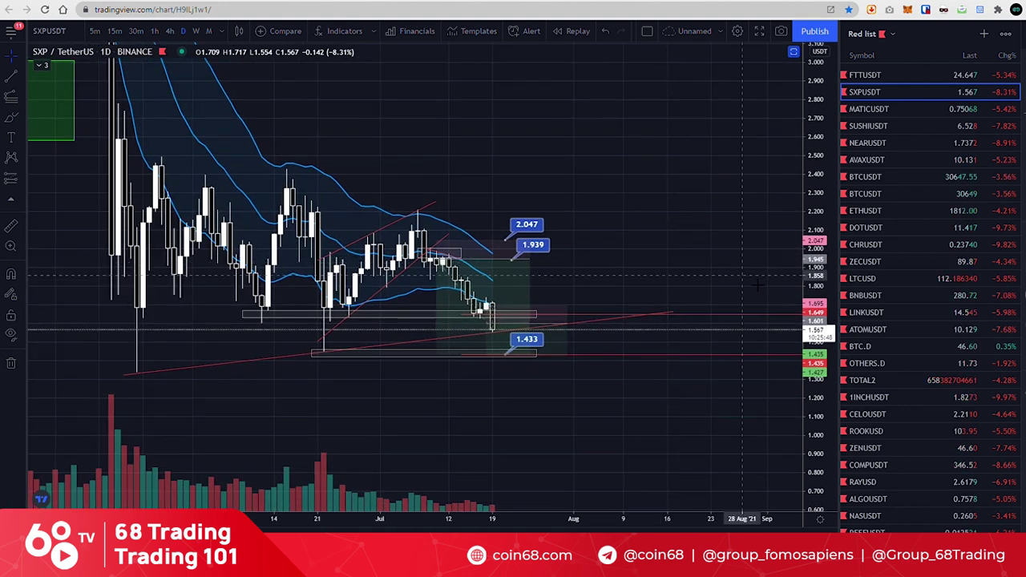
pyautogui.scroll(3, 687, 229)
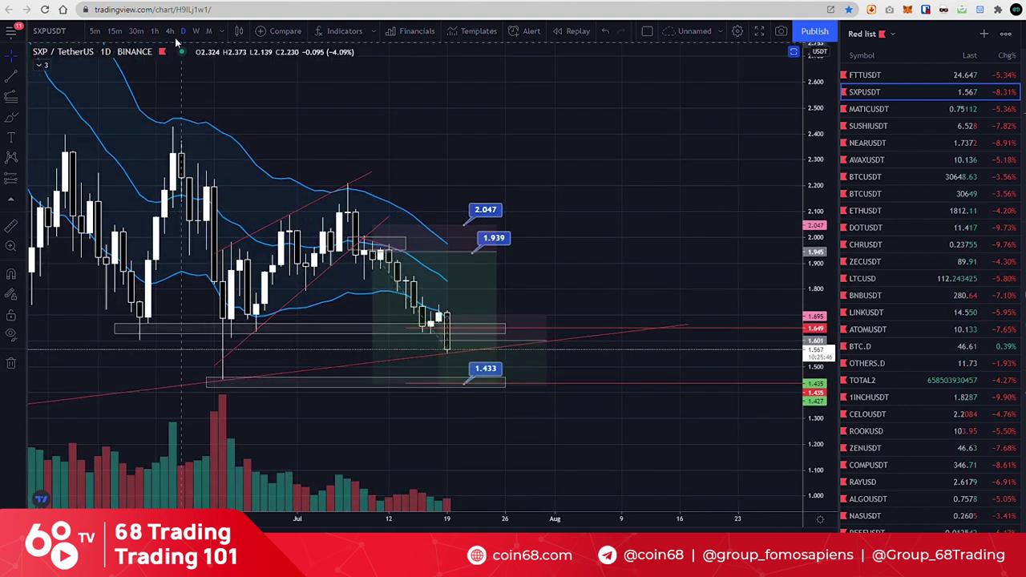
# Step: Change the SXPUSDT chart to the 4-hour timeframe and examine the rising channel and the retest box near the 1.939 entry
pyautogui.click(168, 32)
pyautogui.scroll(-4, 456, 155)
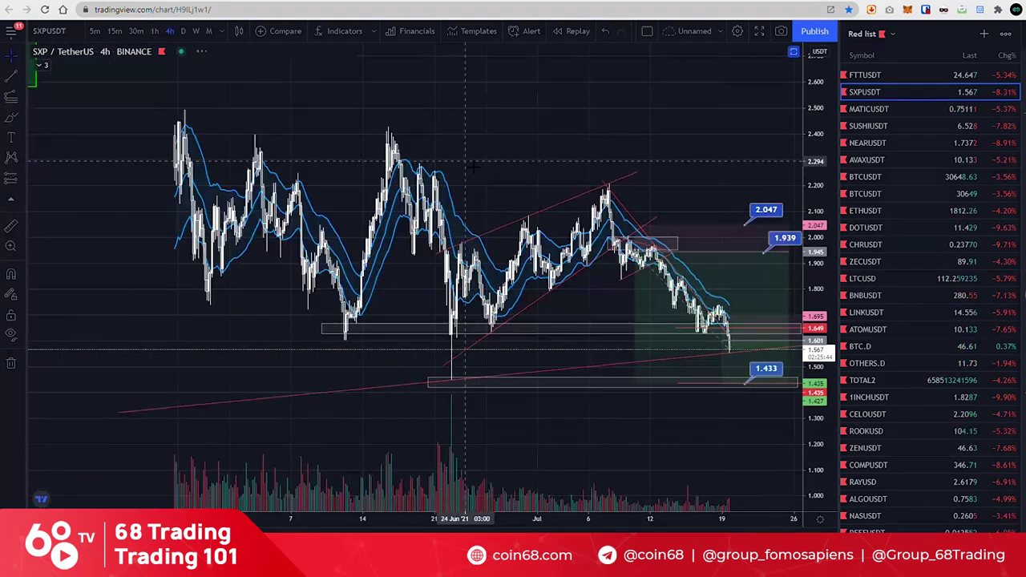
pyautogui.moveTo(457, 156); pyautogui.dragTo(411, 159)
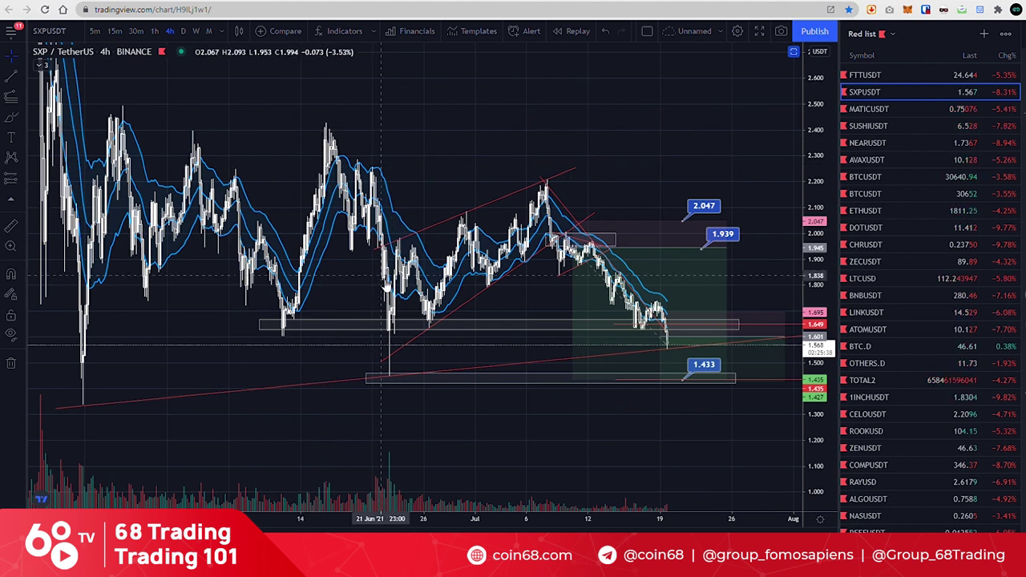
pyautogui.click(550, 245)
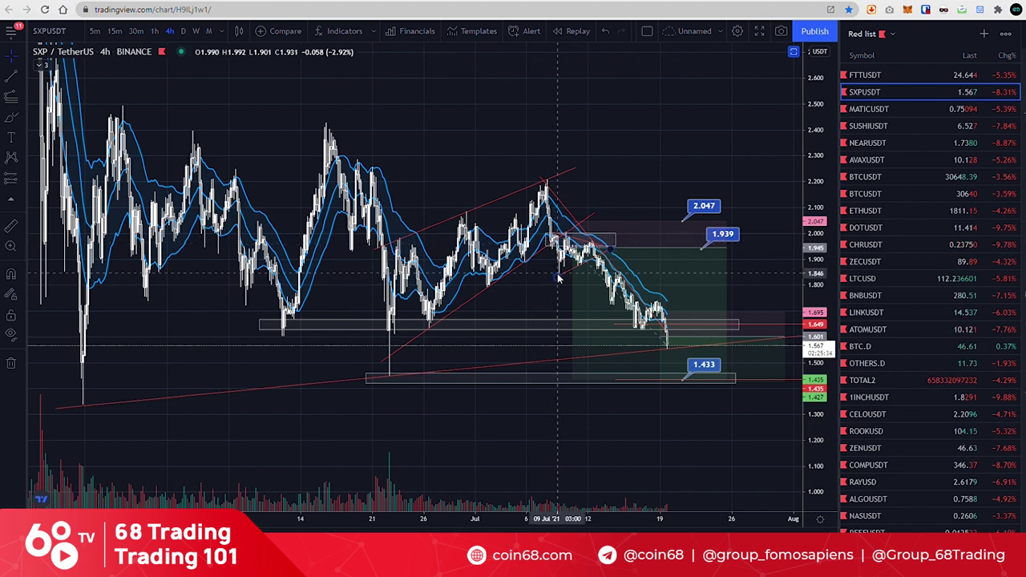
pyautogui.moveTo(558, 278); pyautogui.dragTo(541, 244)
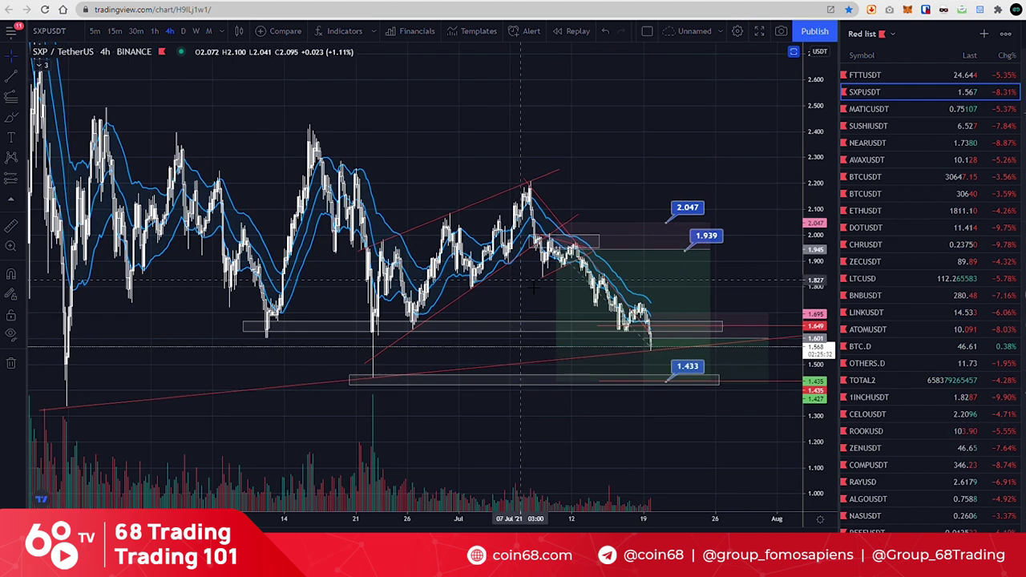
pyautogui.click(559, 241)
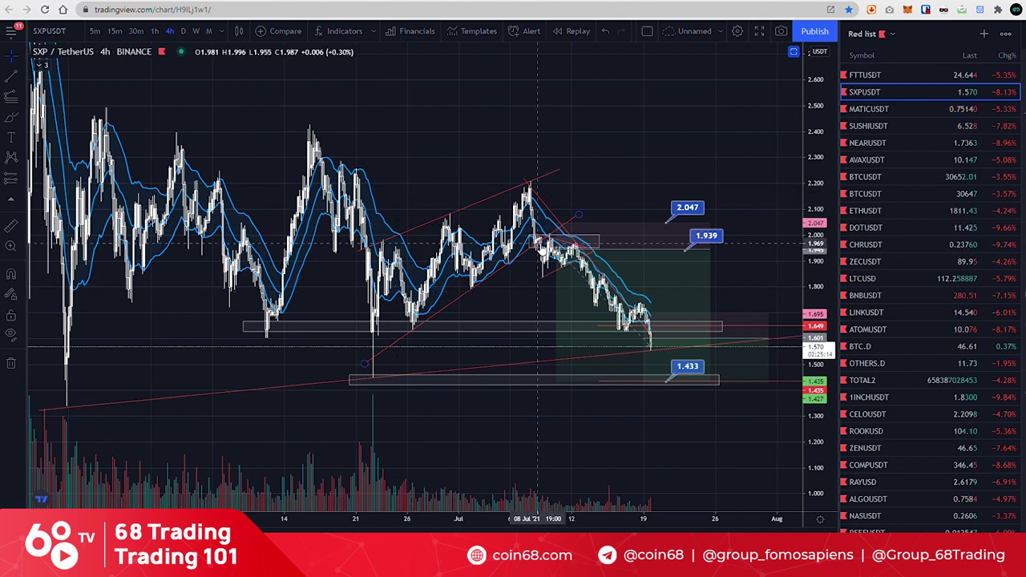
pyautogui.click(551, 248)
pyautogui.hscroll(2, 626, 252)
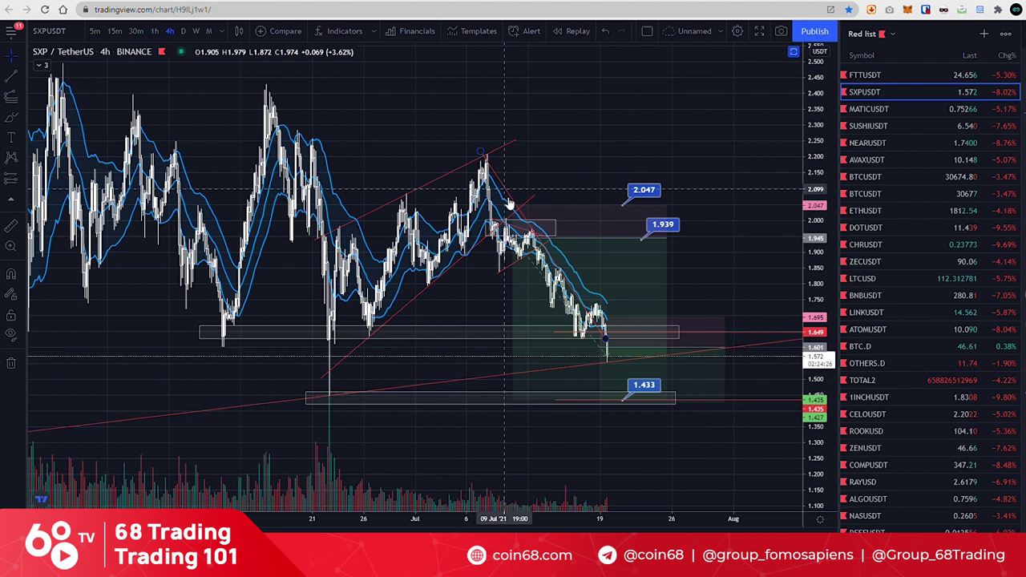
pyautogui.moveTo(525, 212)
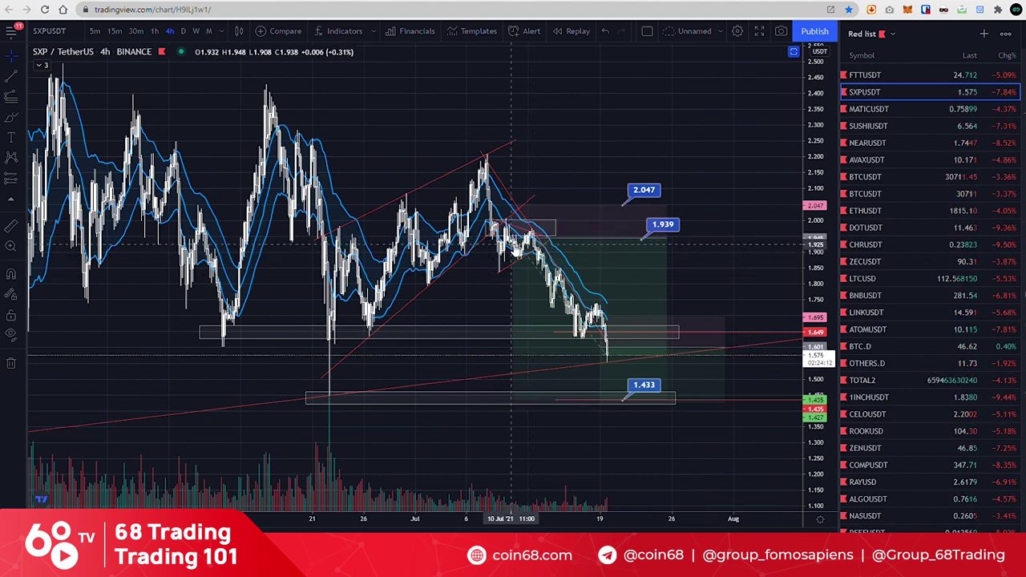
# Step: Examine the rising trendlines and the horizontal support boxes near the 1.649 and 1.433 levels
pyautogui.scroll(-1, 465, 286)
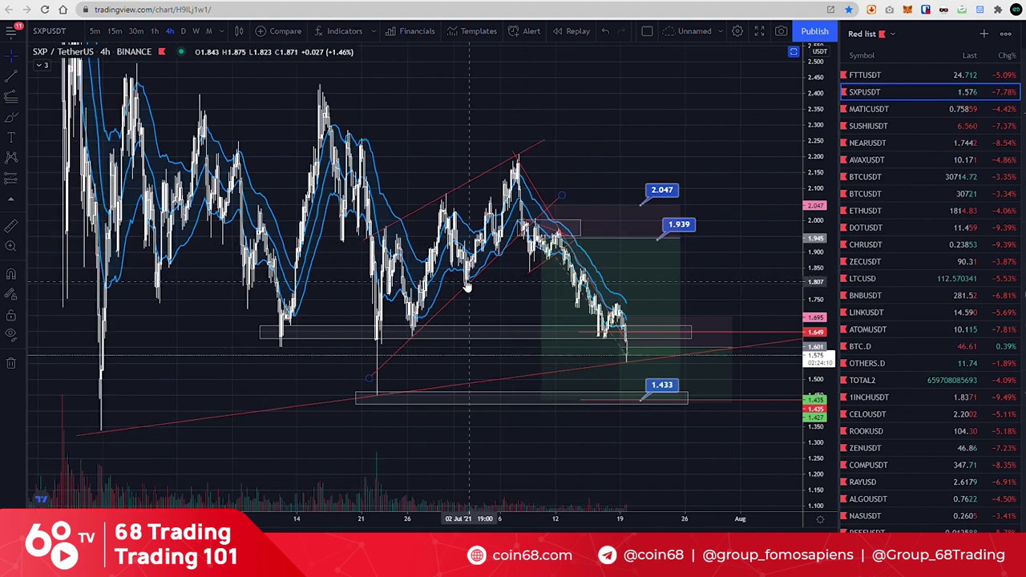
pyautogui.moveTo(360, 299); pyautogui.dragTo(358, 260)
pyautogui.scroll(-3, 400, 273)
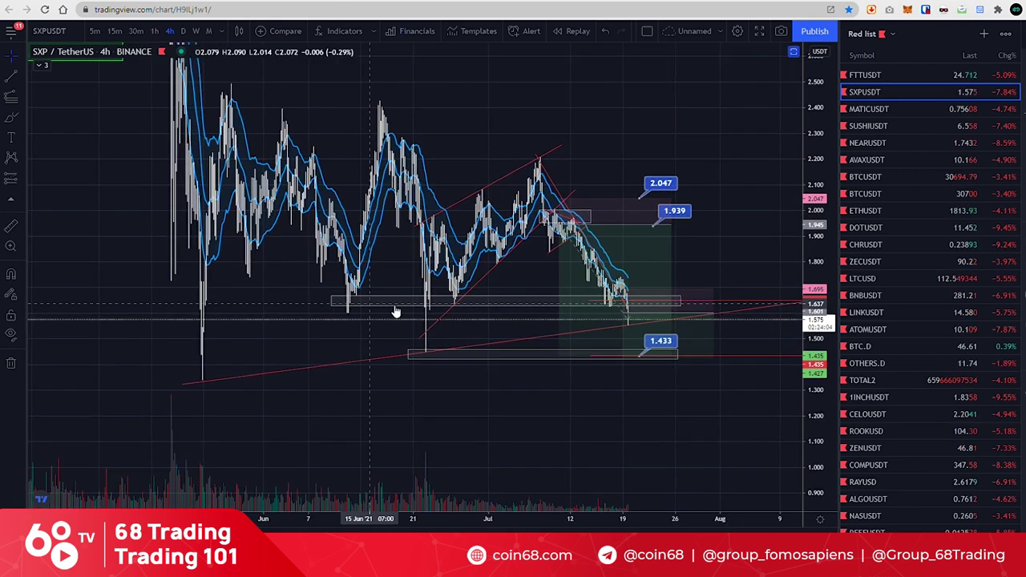
pyautogui.click(333, 303)
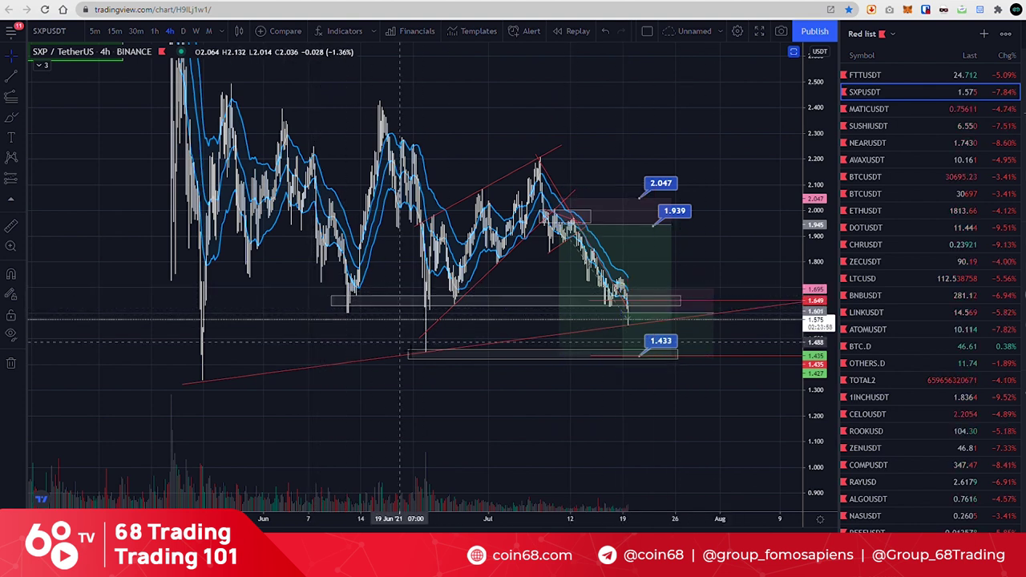
pyautogui.hscroll(3, 651, 405)
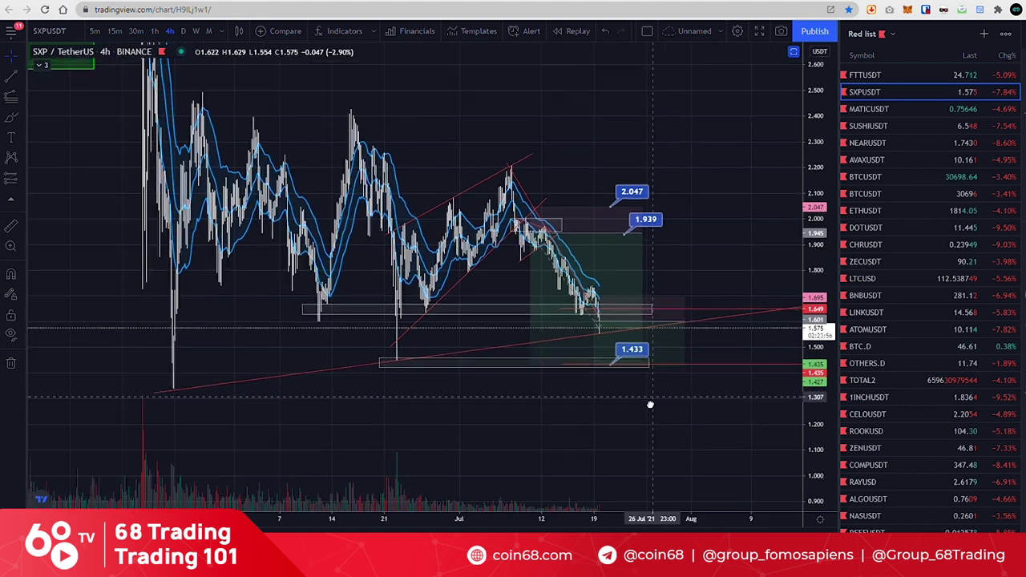
pyautogui.hscroll(1, 652, 423)
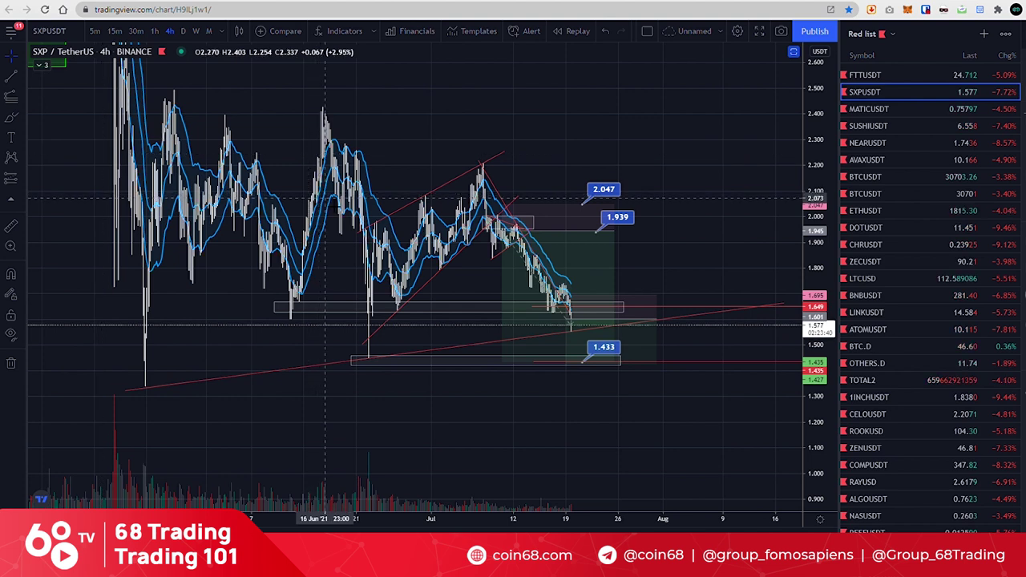
# Step: Draw a Fibonacci extension from the mid-June high at about 2.427 to the low at about 1.448 and the July high at about 2.209
pyautogui.click(11, 97)
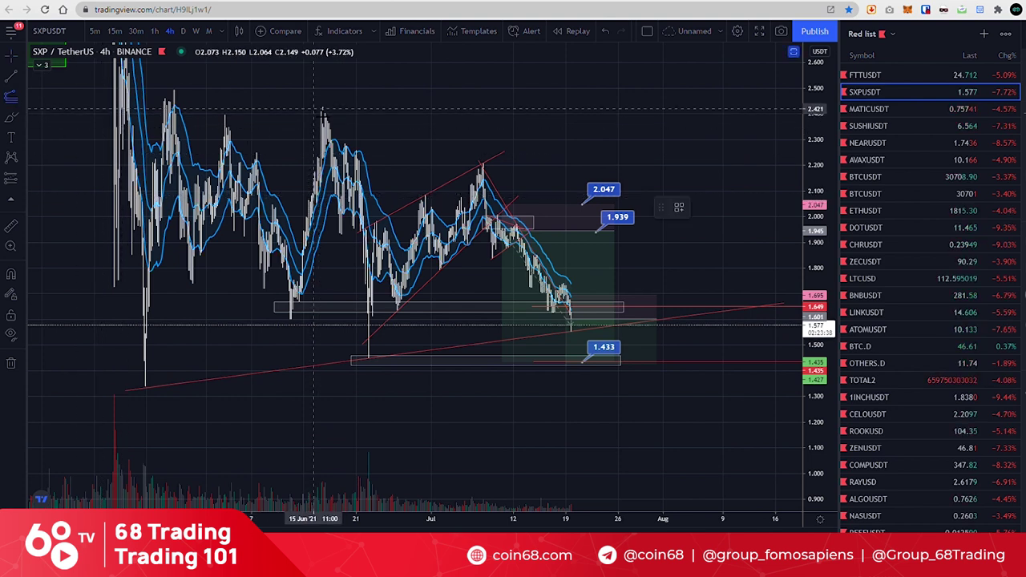
pyautogui.click(313, 107)
pyautogui.click(372, 358)
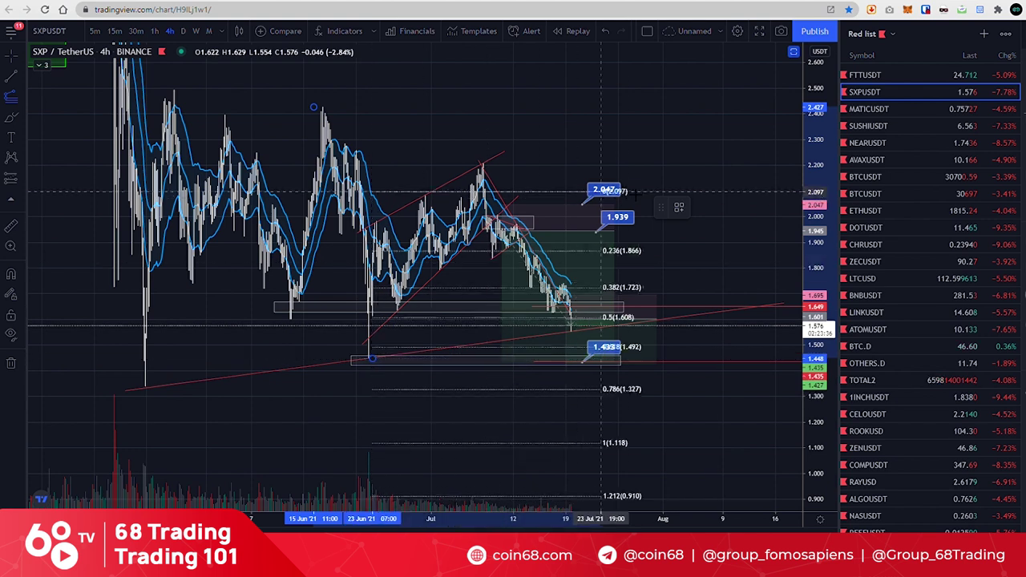
pyautogui.click(652, 162)
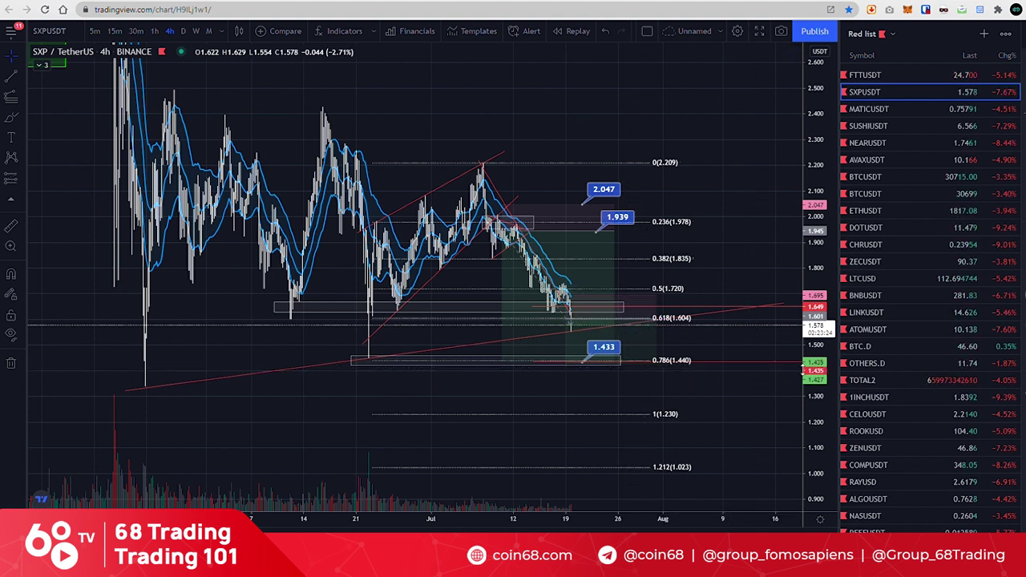
pyautogui.moveTo(573, 376); pyautogui.dragTo(560, 370)
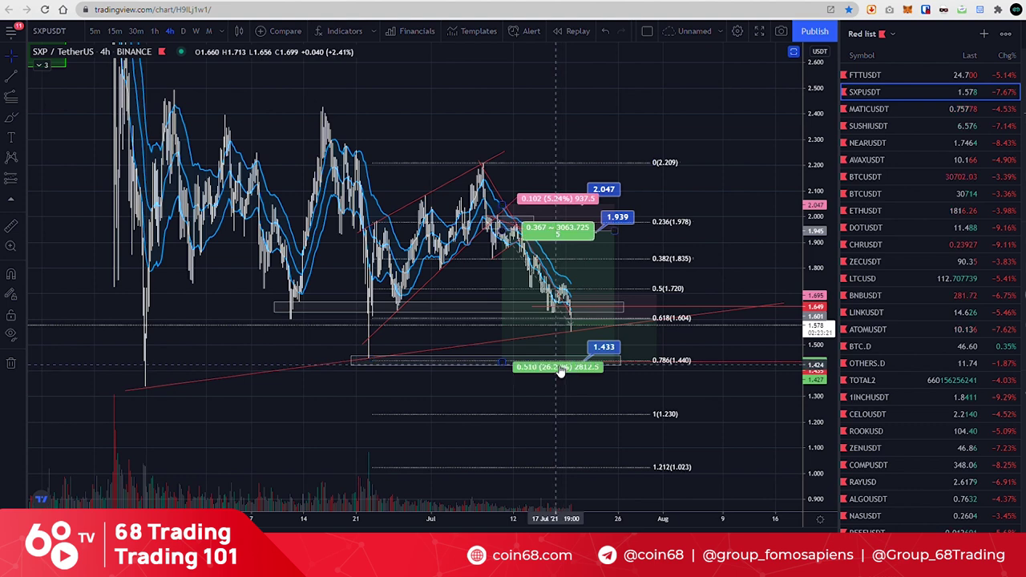
# Step: Delete the Fibonacci extension anchored on the June high and low from the SXPUSDT chart
pyautogui.click(669, 419)
pyautogui.press('Delete')
pyautogui.scroll(3, 542, 167)
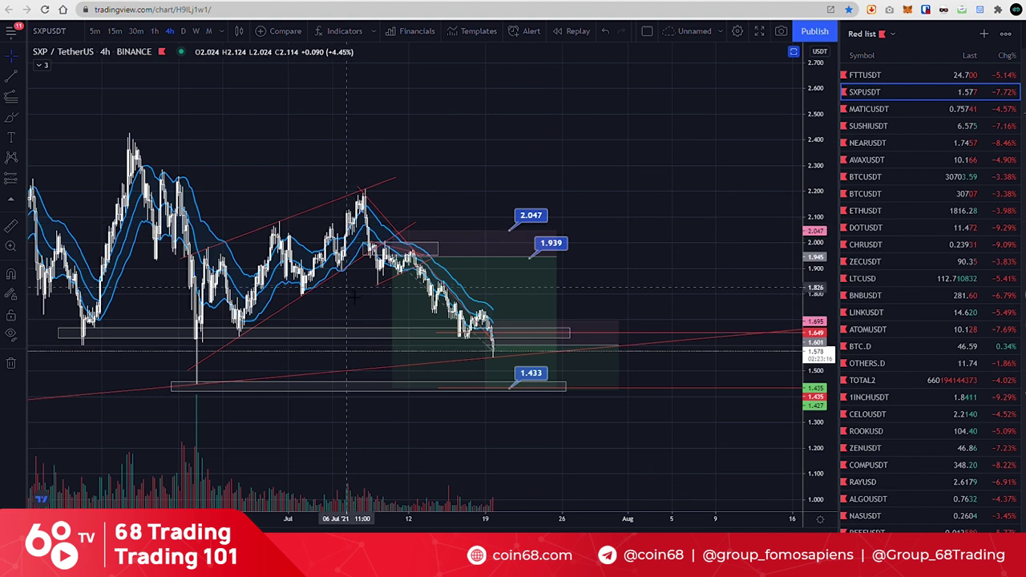
# Step: Draw a Fibonacci extension from the July high at about 2.209 to the following low at about 1.840 and the retest high at about 2.005
pyautogui.click(10, 98)
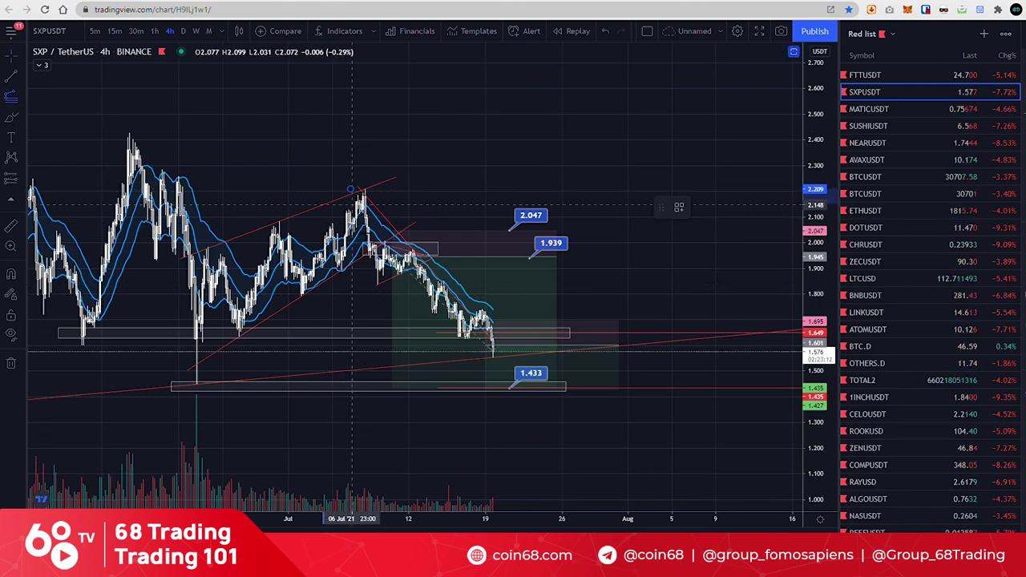
pyautogui.click(372, 288)
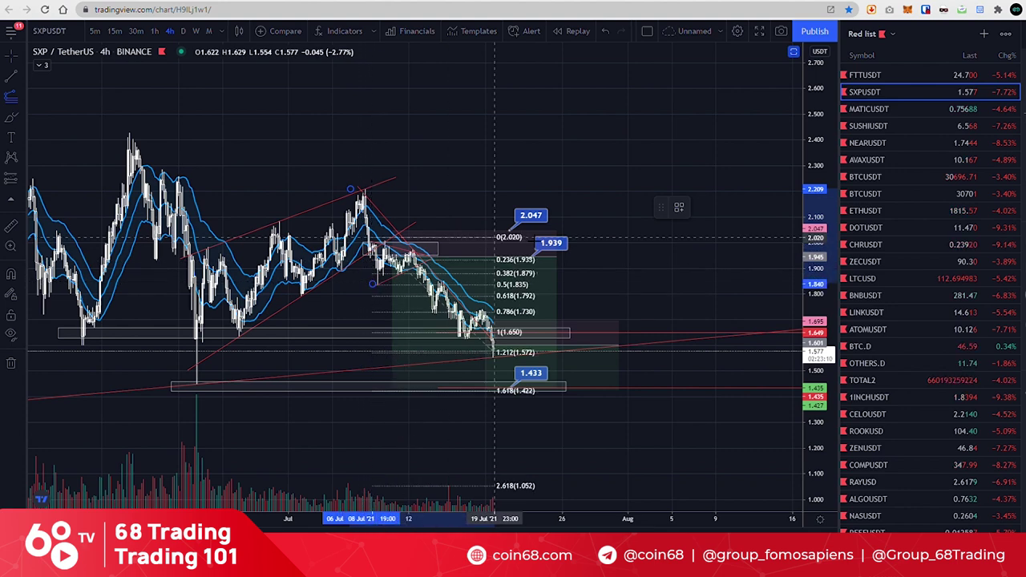
pyautogui.click(607, 240)
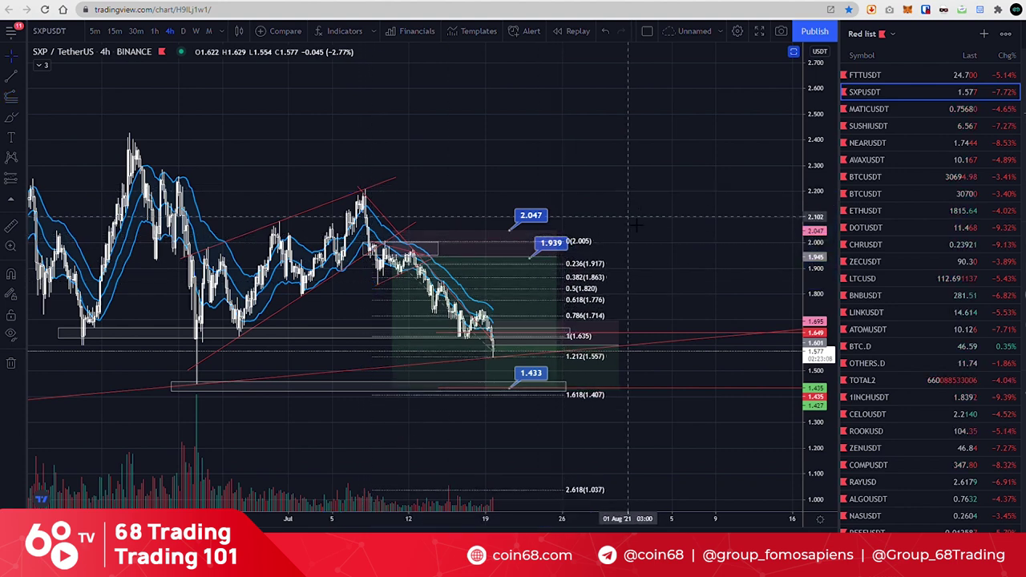
pyautogui.scroll(-3, 635, 226)
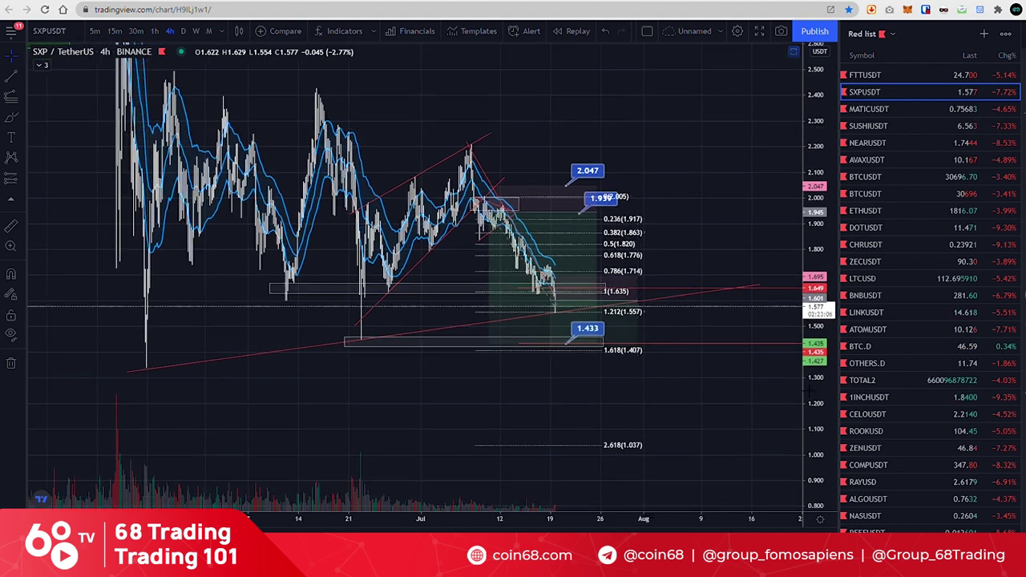
pyautogui.scroll(3, 817, 345)
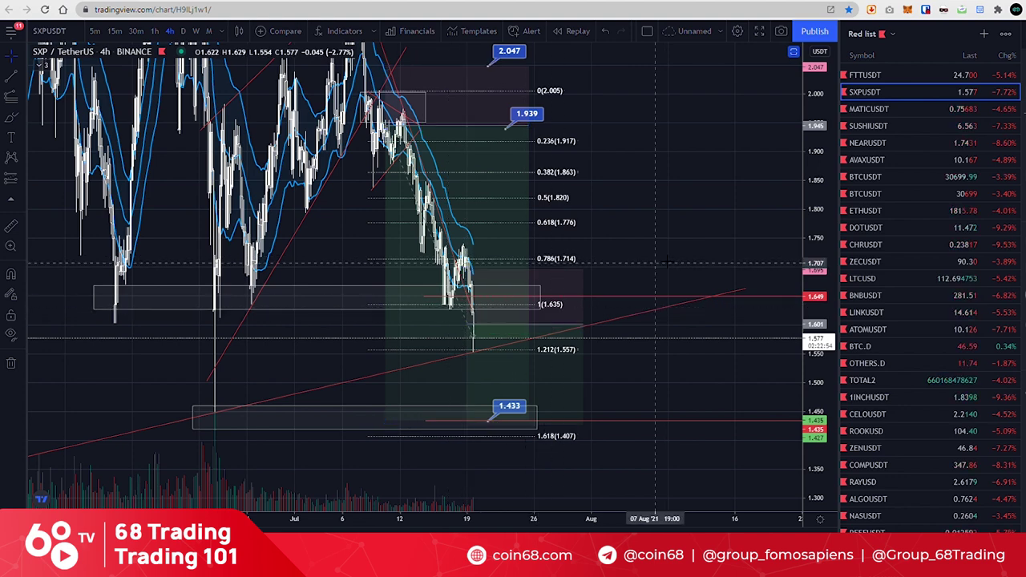
pyautogui.scroll(-5, 773, 425)
pyautogui.moveTo(774, 425); pyautogui.dragTo(672, 420)
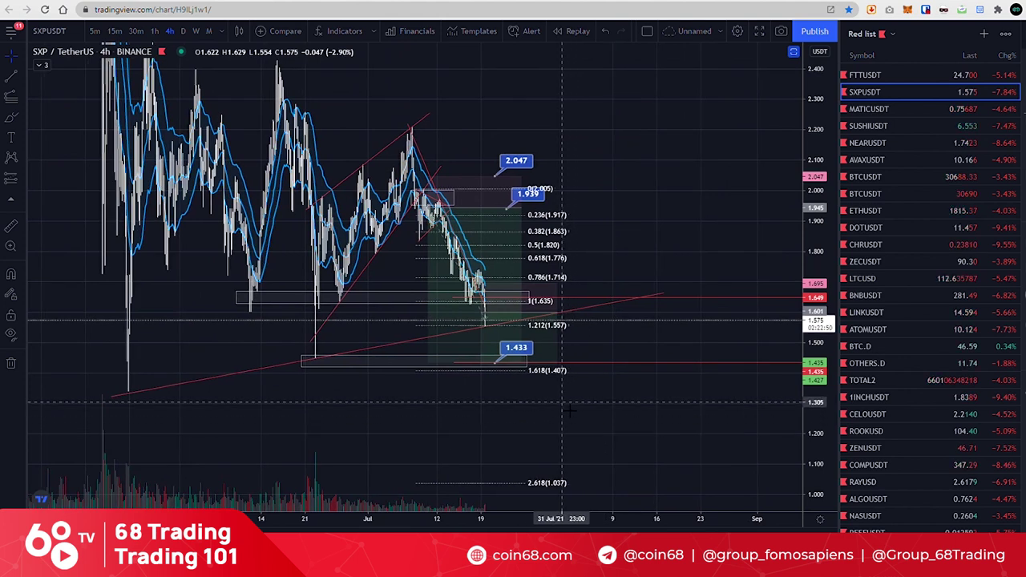
# Step: Switch to the Google Sheets trading plan and review the Short SXP row's trend, ticker, entry reason, entry, stop loss and take profit against the chart
pyautogui.hotkey('ctrl', 'Tab')
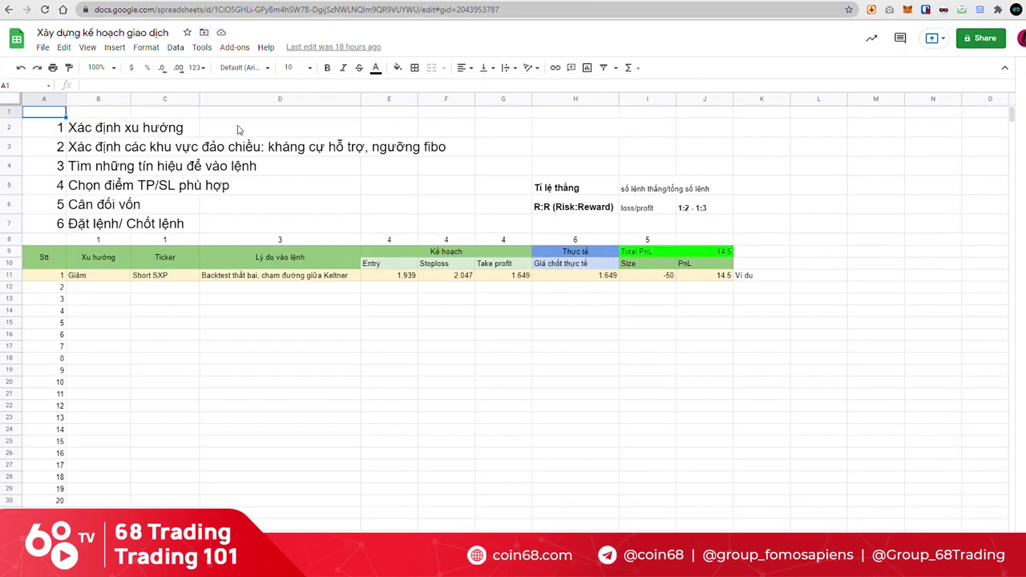
pyautogui.click(110, 280)
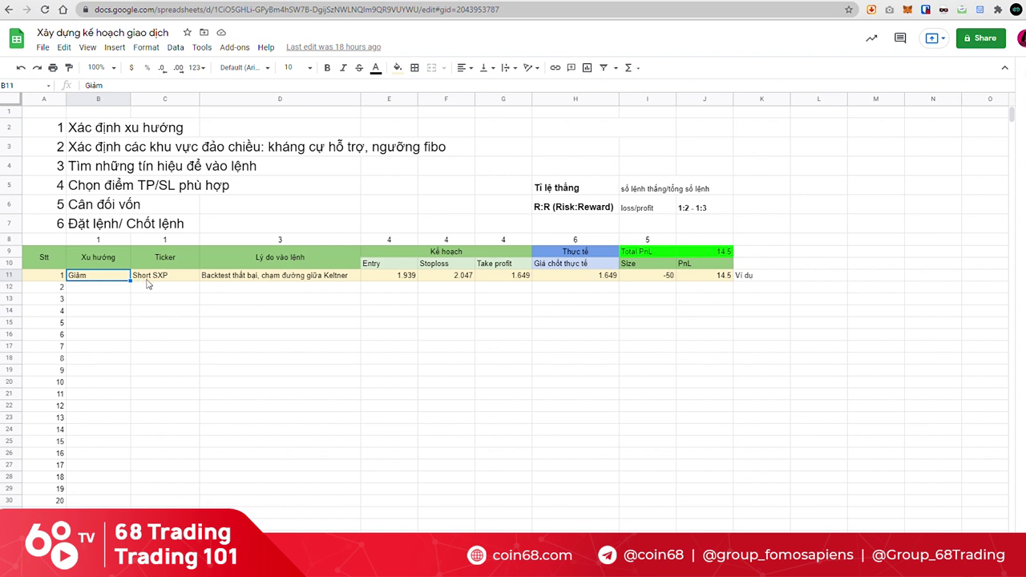
pyautogui.click(147, 282)
pyautogui.click(258, 286)
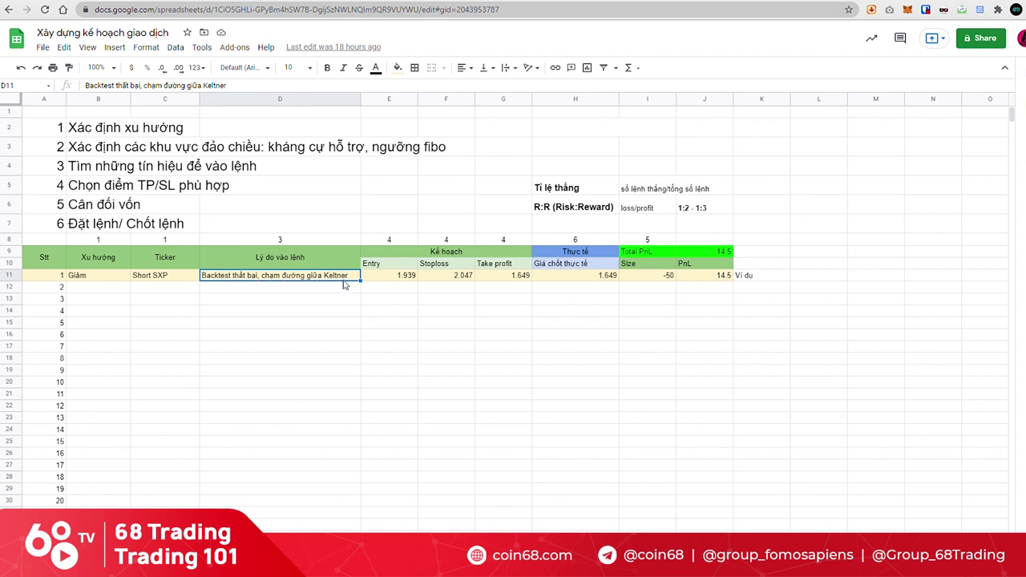
pyautogui.click(395, 278)
pyautogui.click(439, 277)
pyautogui.click(517, 278)
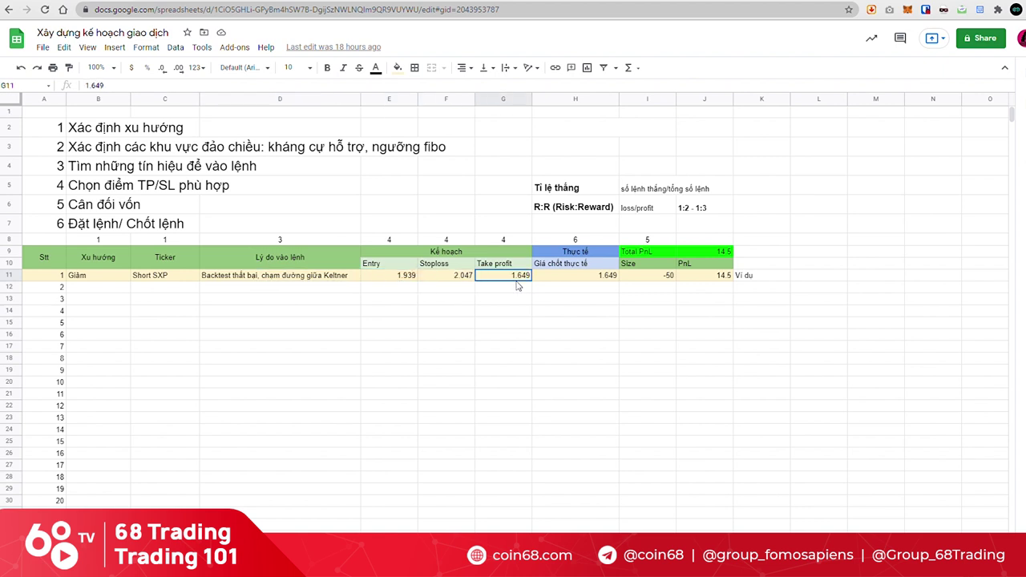
pyautogui.hotkey('ctrl', 'Tab')
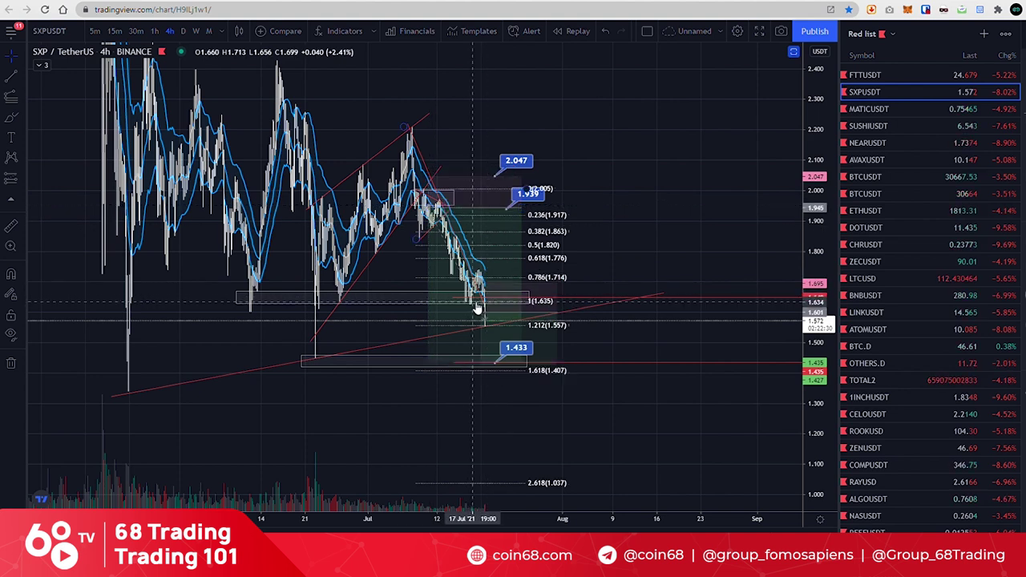
pyautogui.hotkey('ctrl', 'shift', 'Tab')
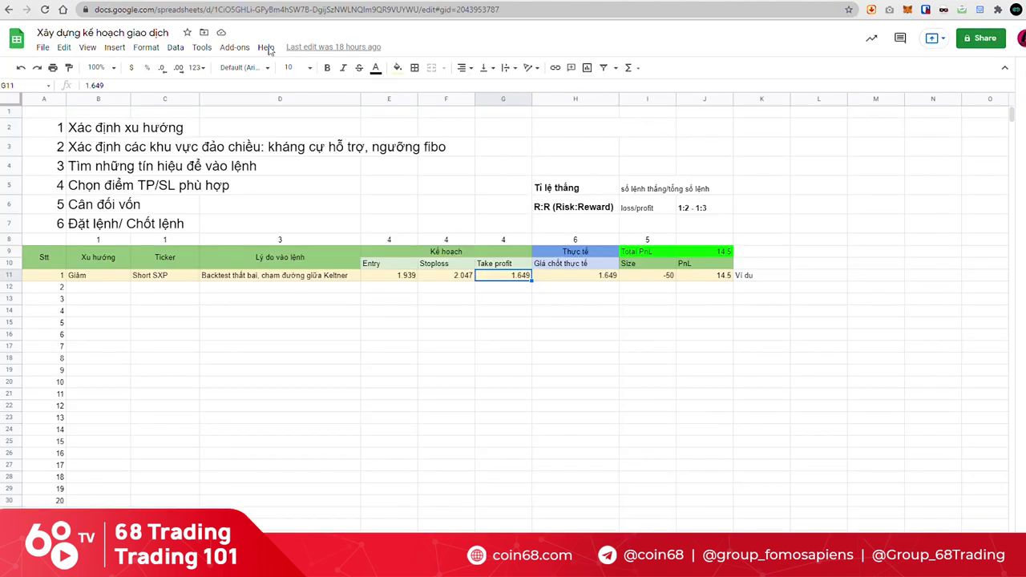
# Step: Review the Short SXP row's actual closing price, size and PnL, and return to the SXPUSDT chart in TradingView
pyautogui.click(579, 277)
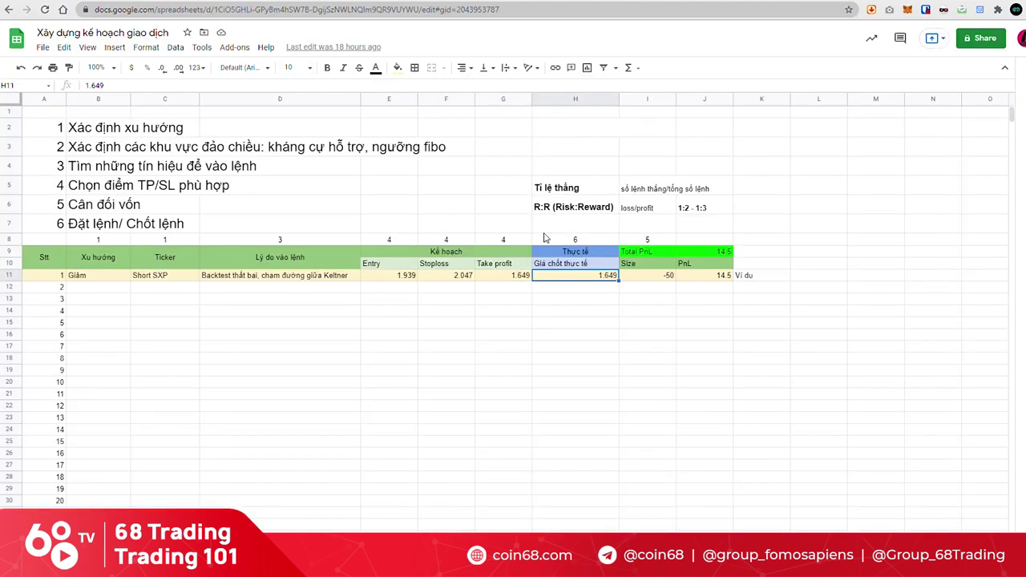
pyautogui.click(665, 279)
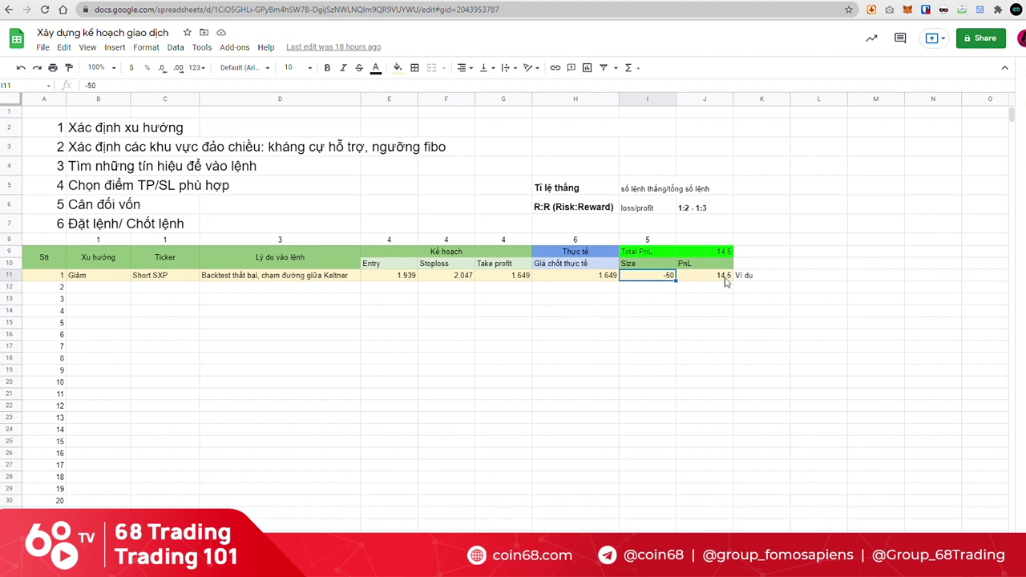
pyautogui.click(726, 311)
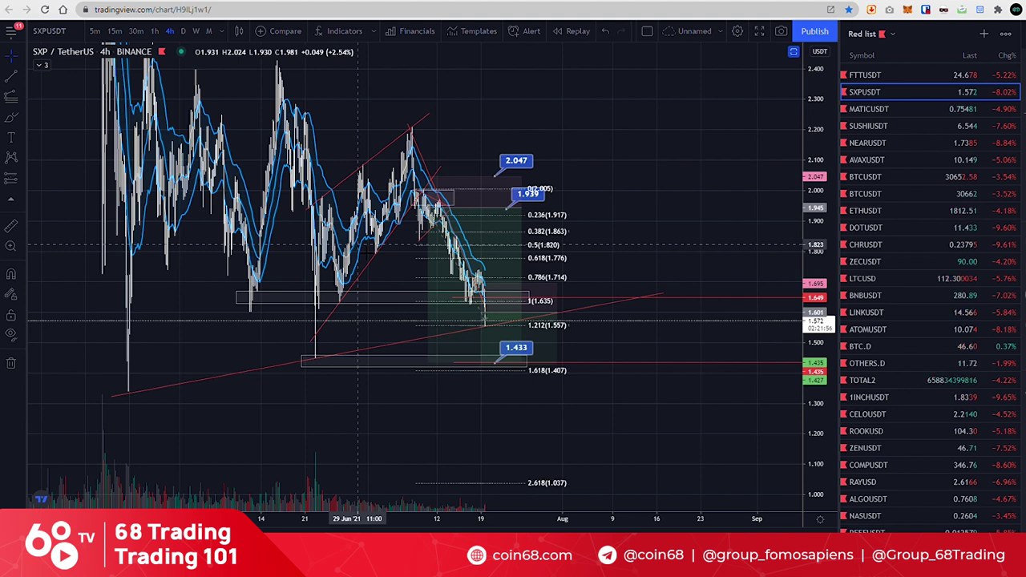
pyautogui.moveTo(446, 354)
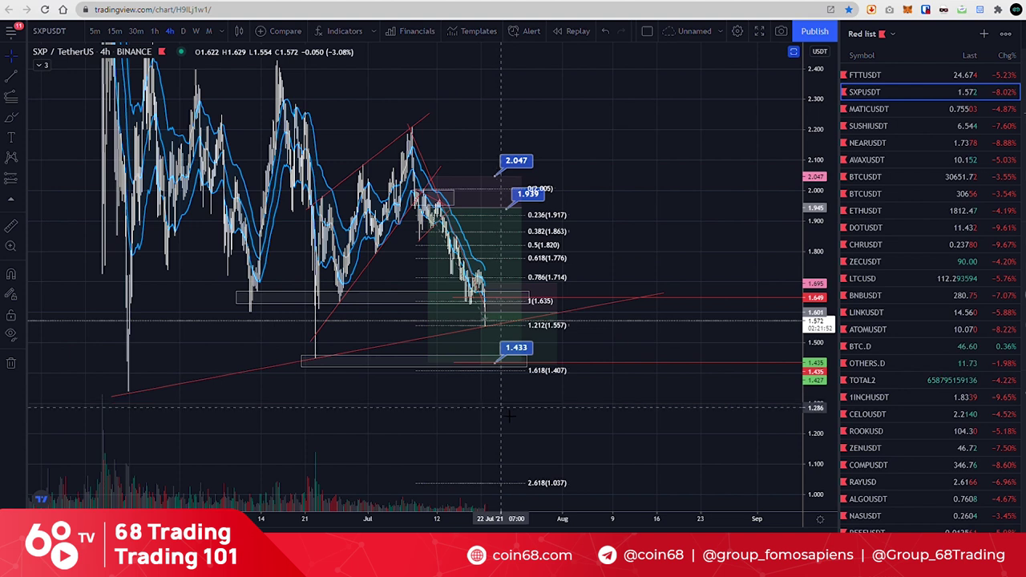